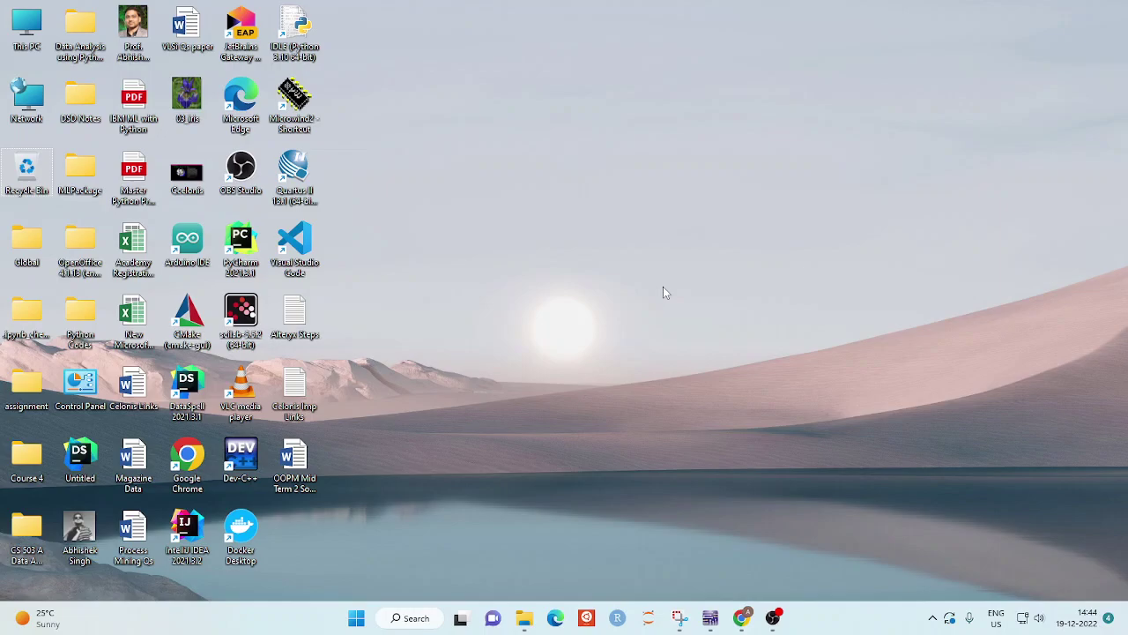
Step: Place an interactive digital constant on the Design1 schematic
{"action": "left_click", "coordinate": [712, 615]}
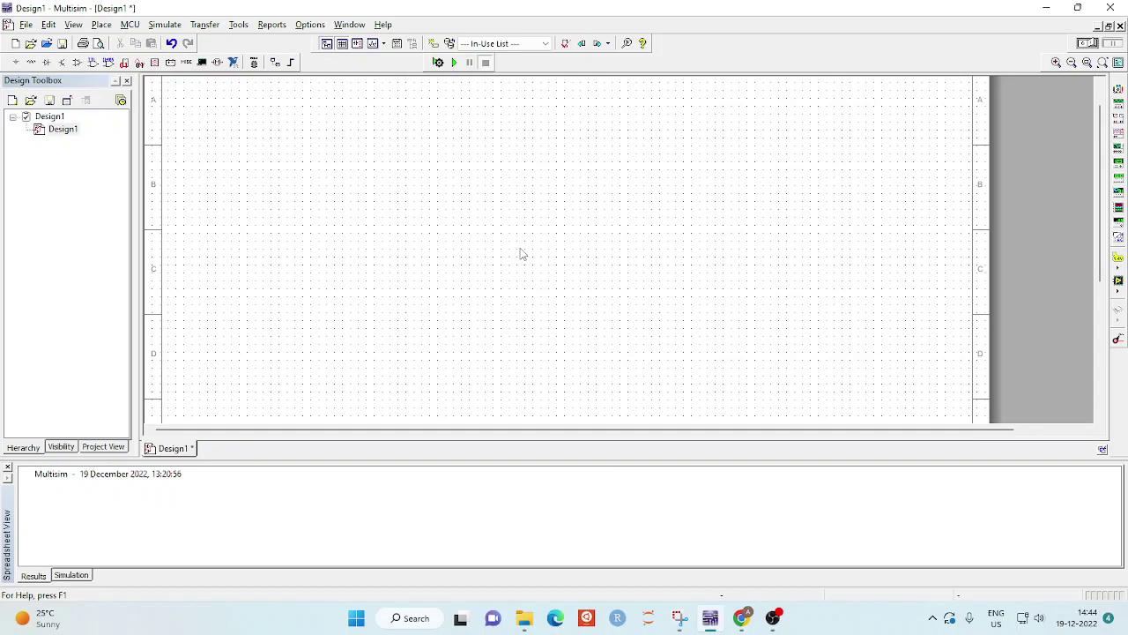
{"action": "right_click", "coordinate": [378, 162]}
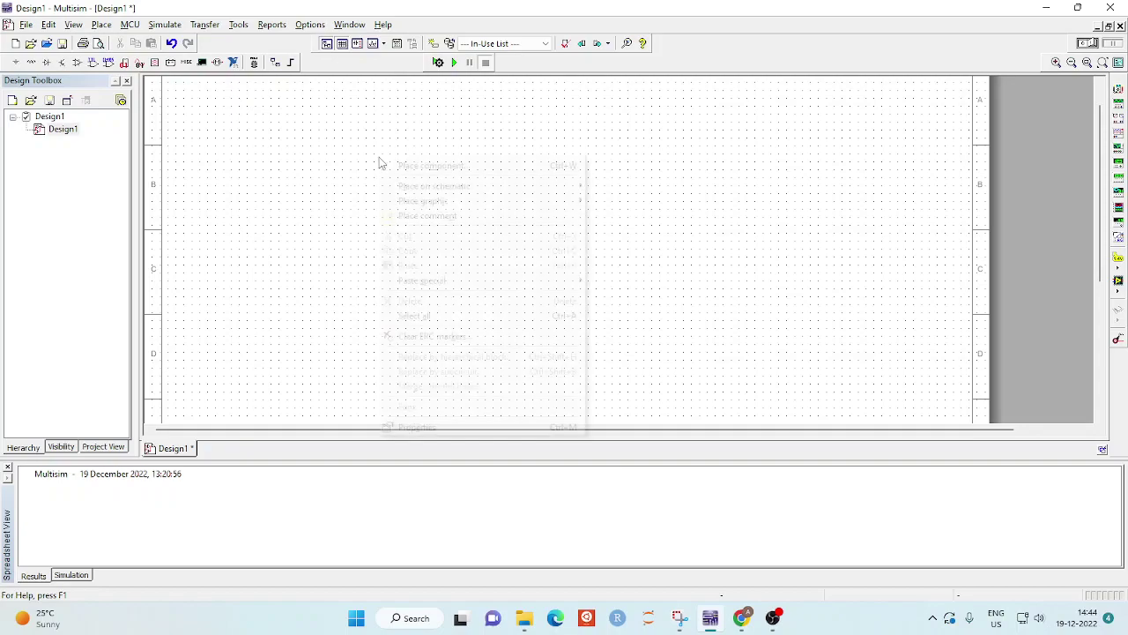
{"action": "left_click", "coordinate": [428, 166]}
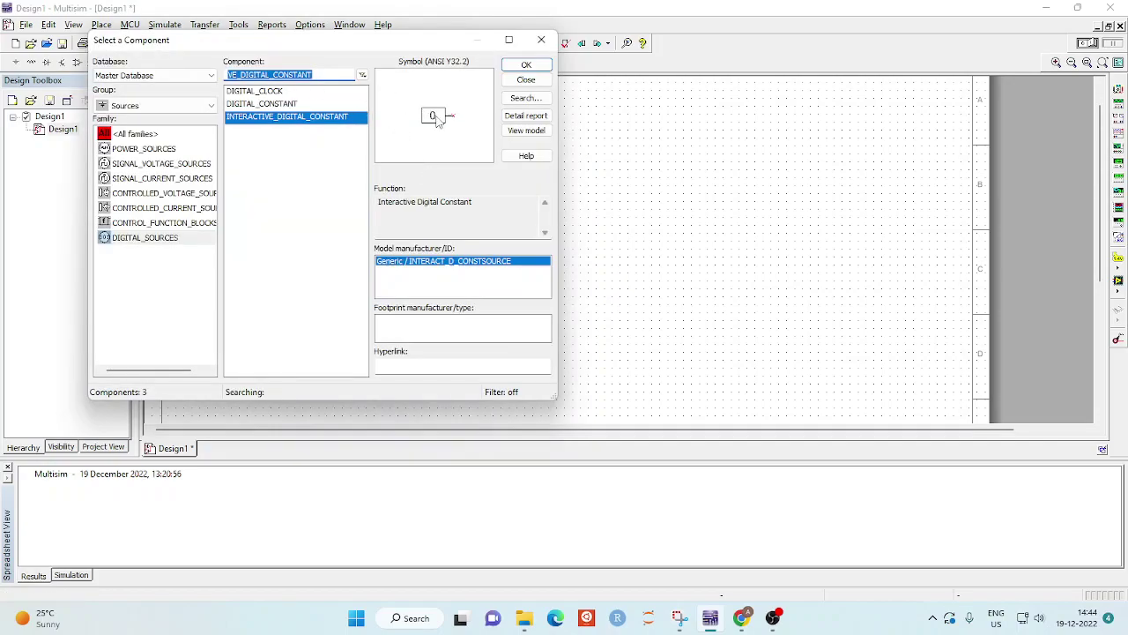
{"action": "left_click", "coordinate": [524, 65]}
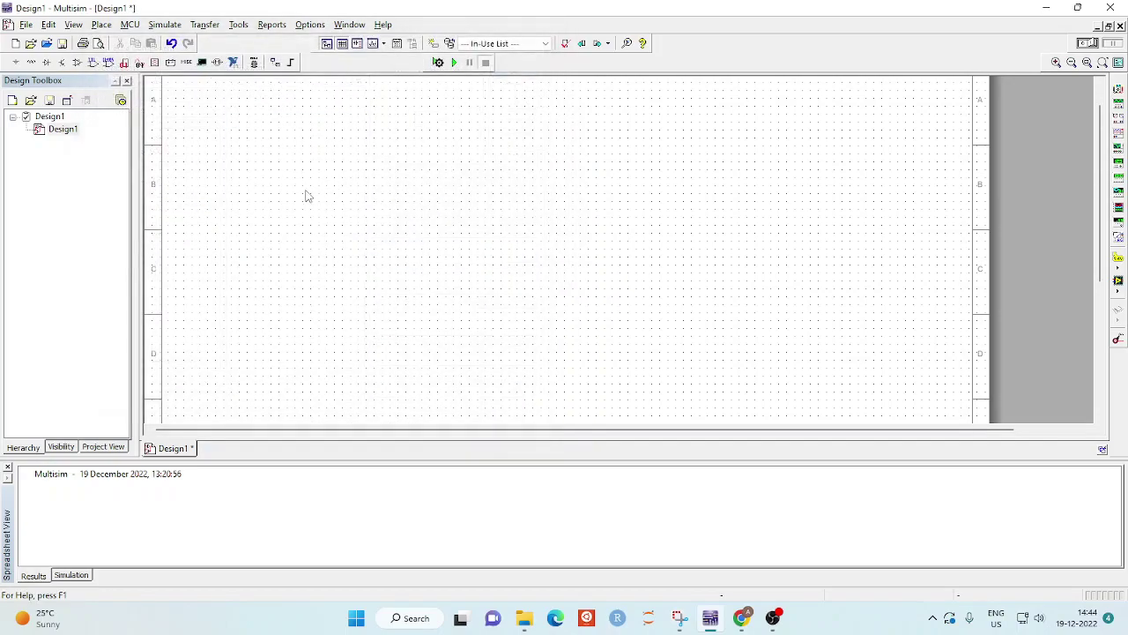
{"action": "left_click", "coordinate": [306, 195]}
Step: Add a 1 kHz digital clock below the constant
{"action": "left_click", "coordinate": [280, 92]}
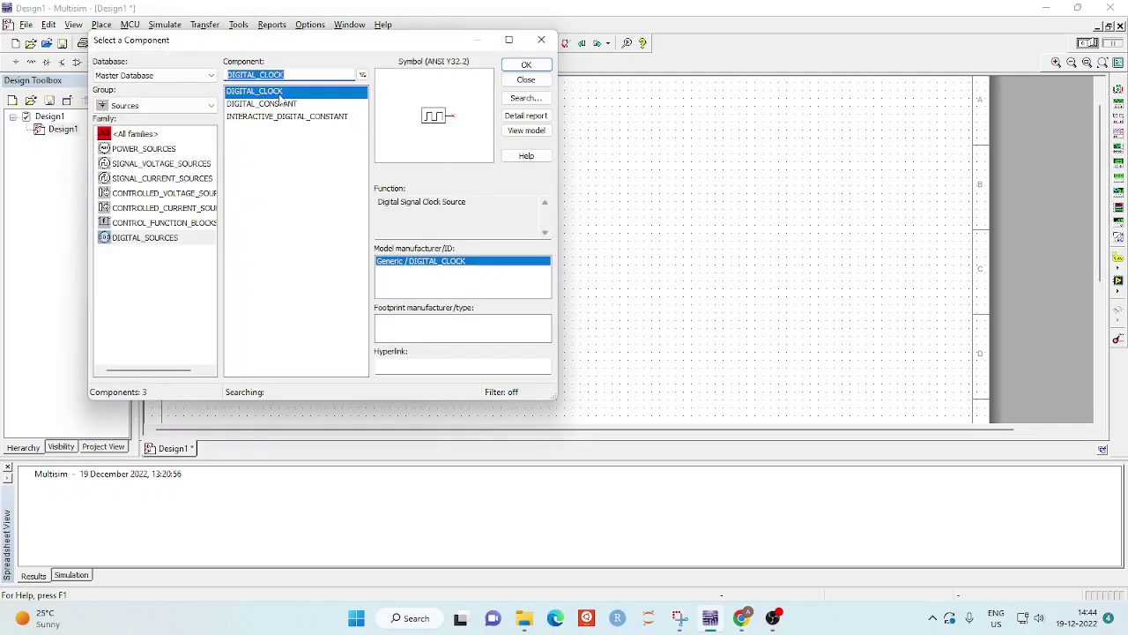
{"action": "left_click", "coordinate": [523, 65]}
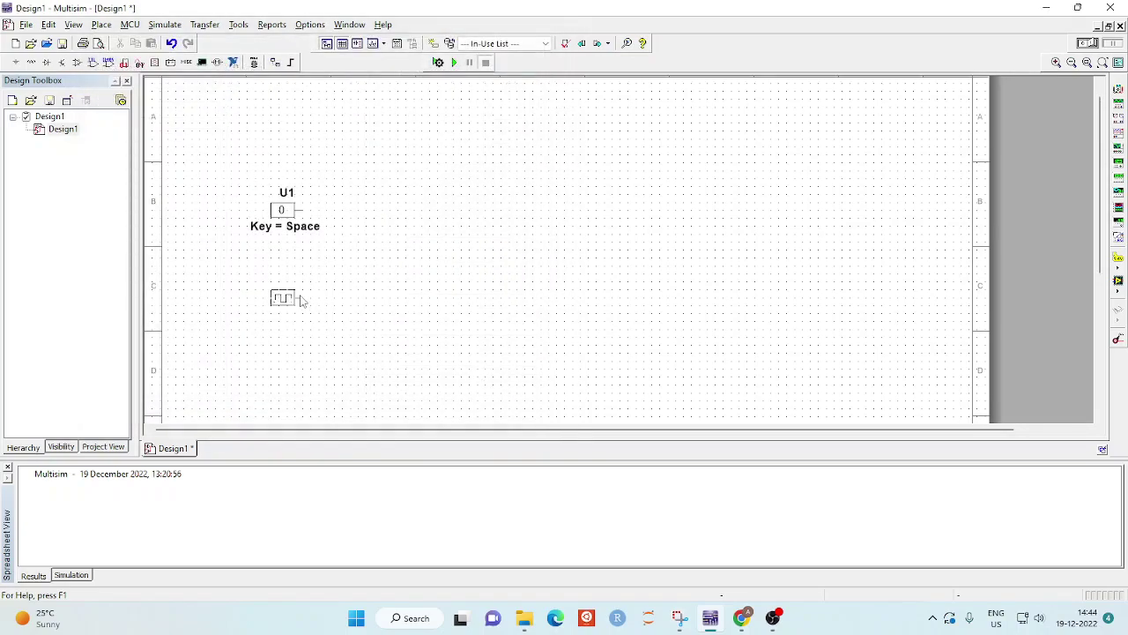
{"action": "left_click", "coordinate": [317, 299]}
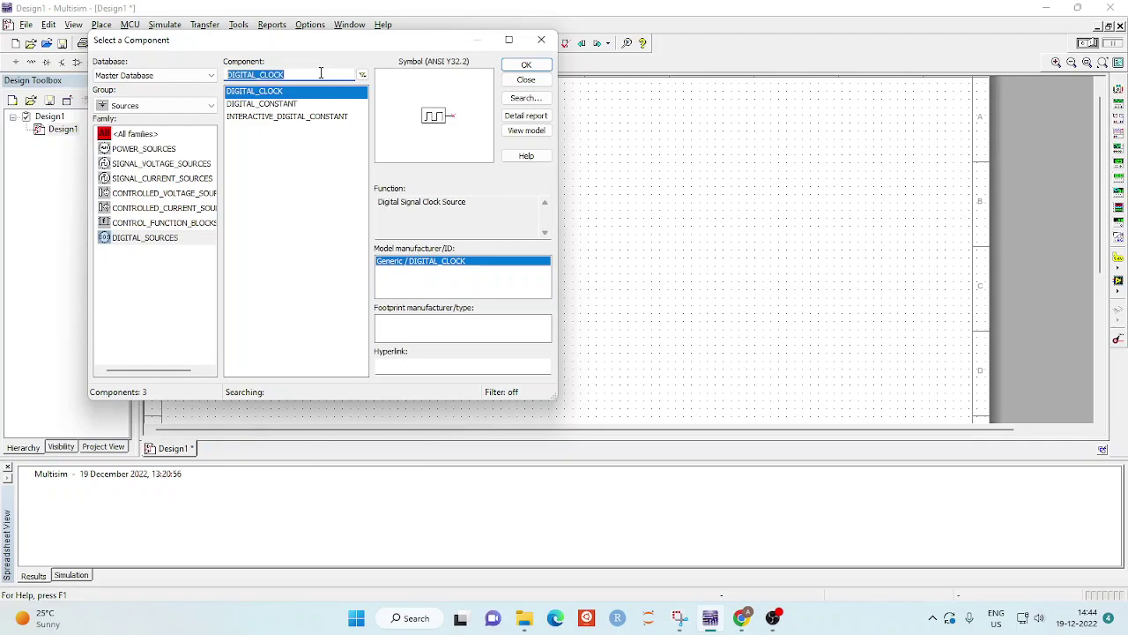
Step: Place a red probe from the Indicators group above the parts
{"action": "left_click", "coordinate": [210, 105]}
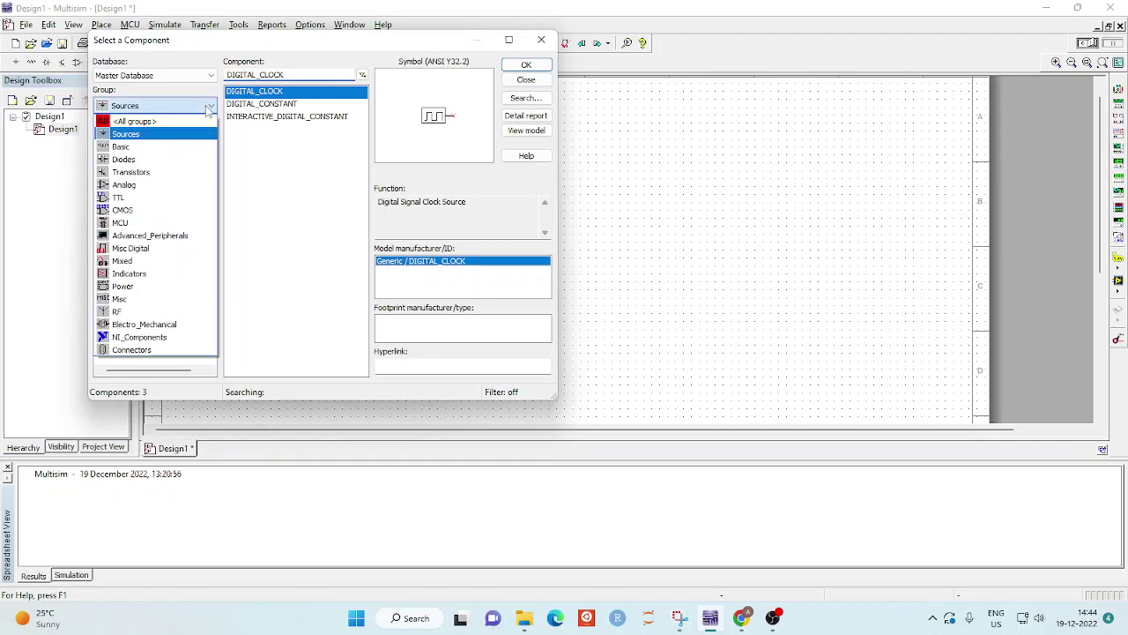
{"action": "left_click", "coordinate": [159, 273]}
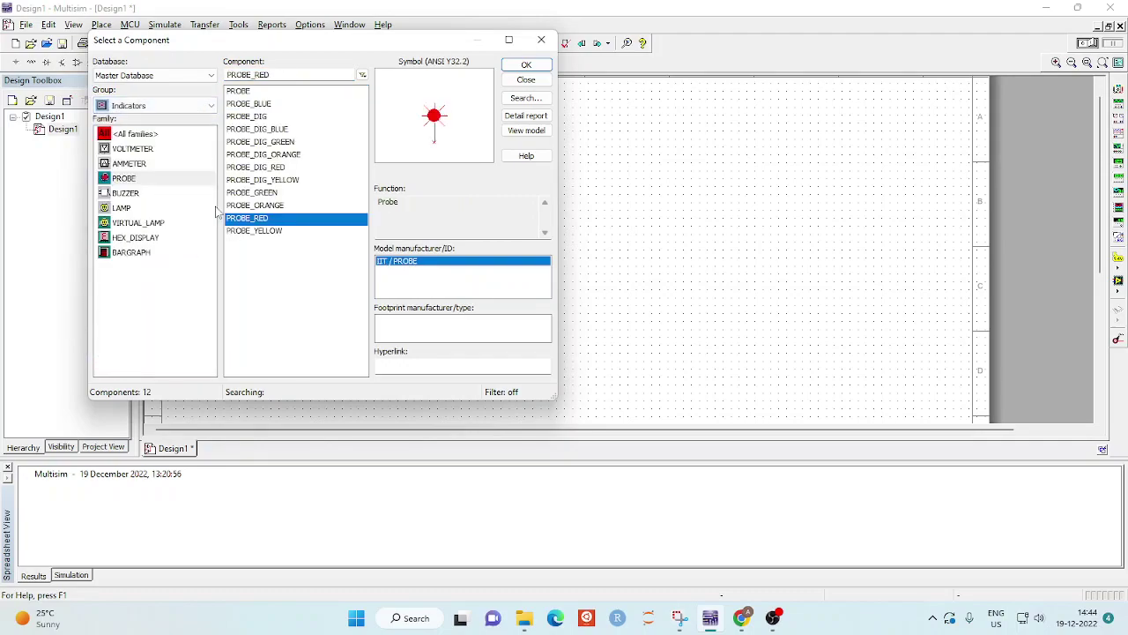
{"action": "left_click", "coordinate": [132, 180]}
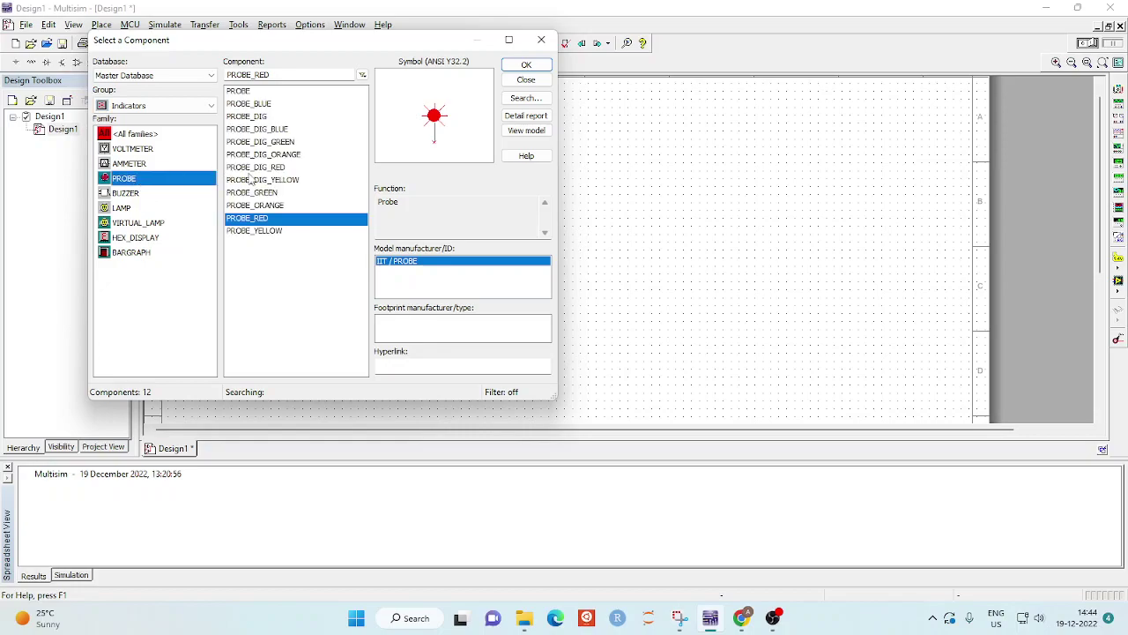
{"action": "left_click", "coordinate": [531, 66]}
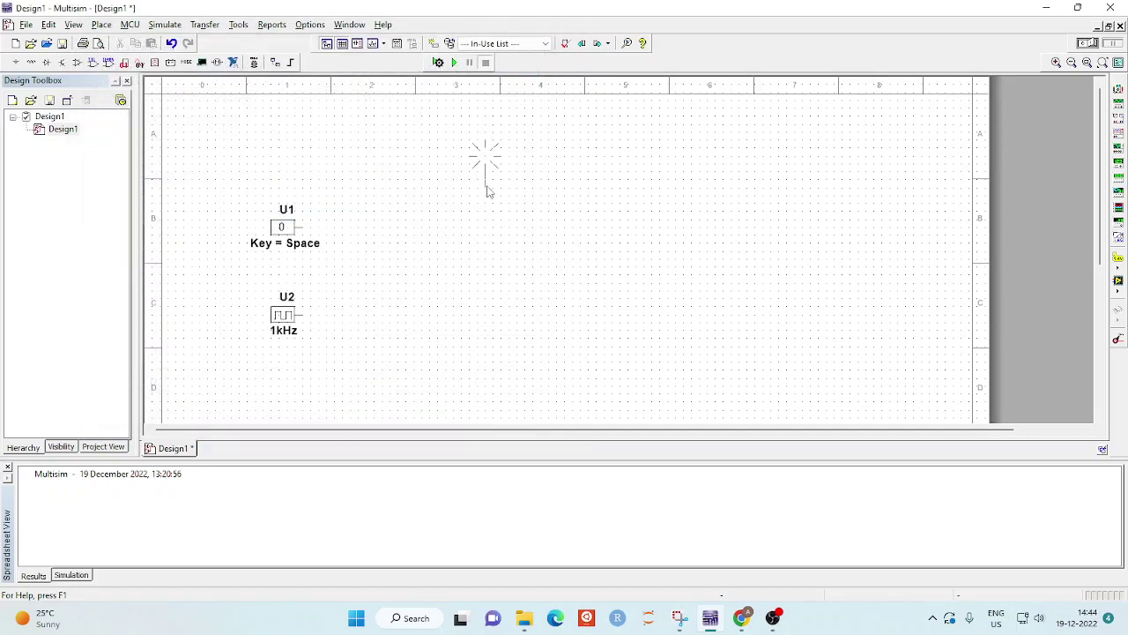
{"action": "left_click", "coordinate": [489, 182]}
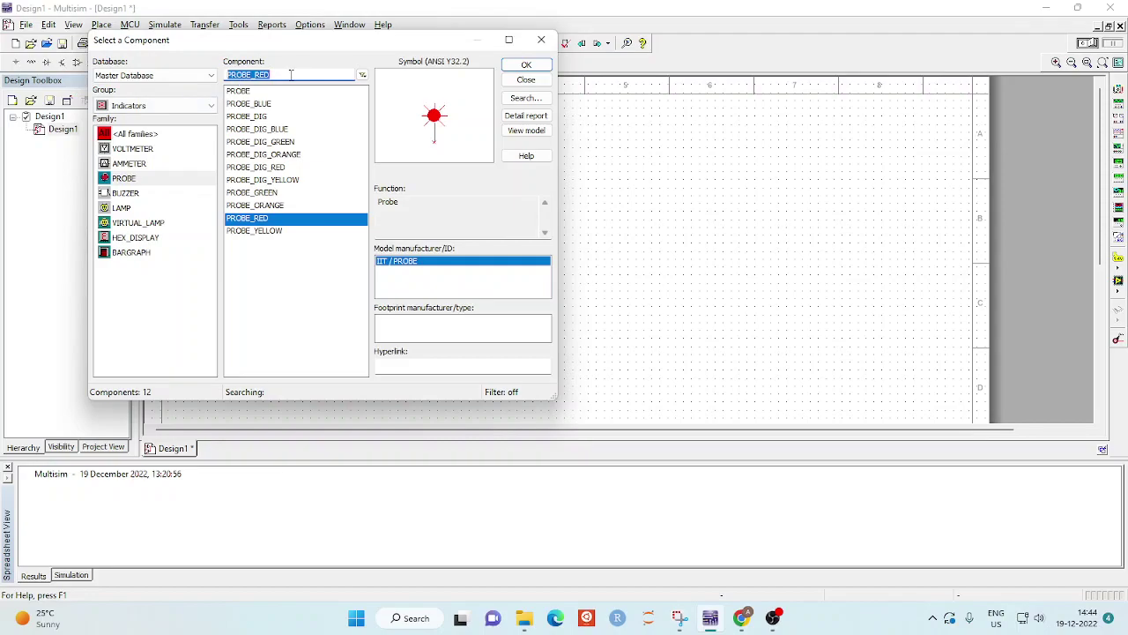
Step: Search all groups for 'd' and place a D flip-flop right of the sources
{"action": "left_click", "coordinate": [180, 106]}
{"action": "left_click", "coordinate": [176, 115]}
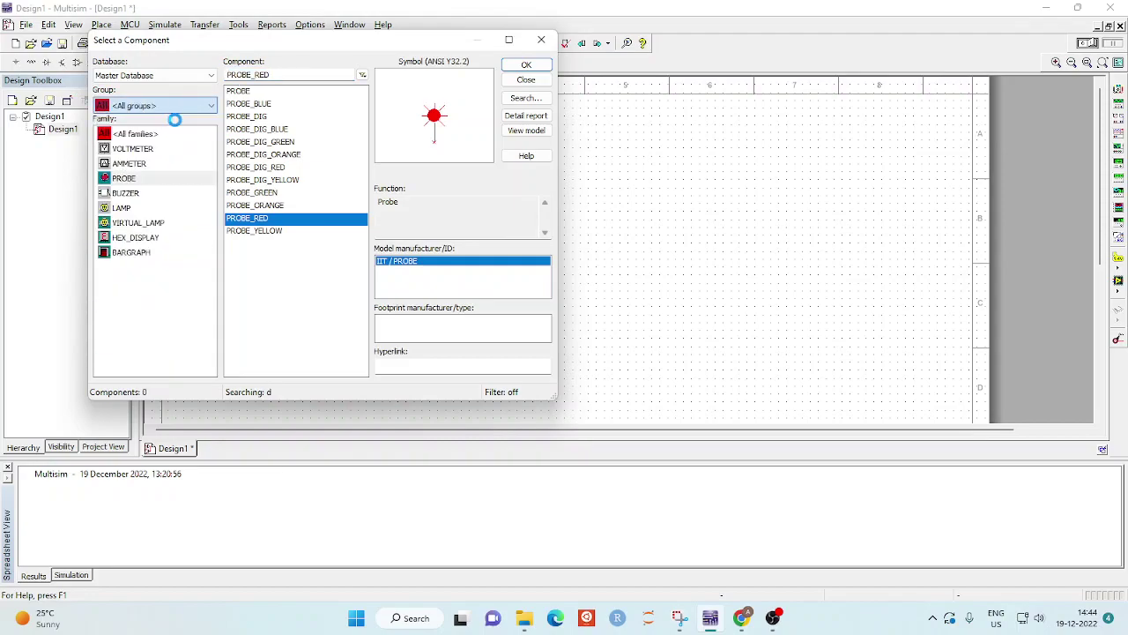
{"action": "type", "text": "d"}
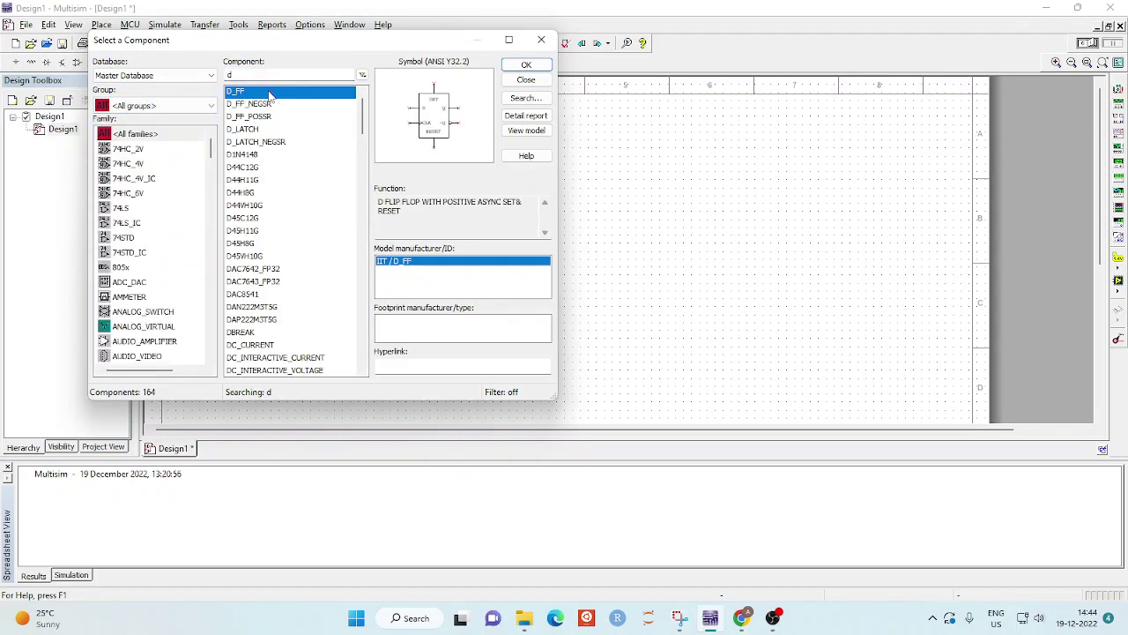
{"action": "left_click", "coordinate": [525, 66]}
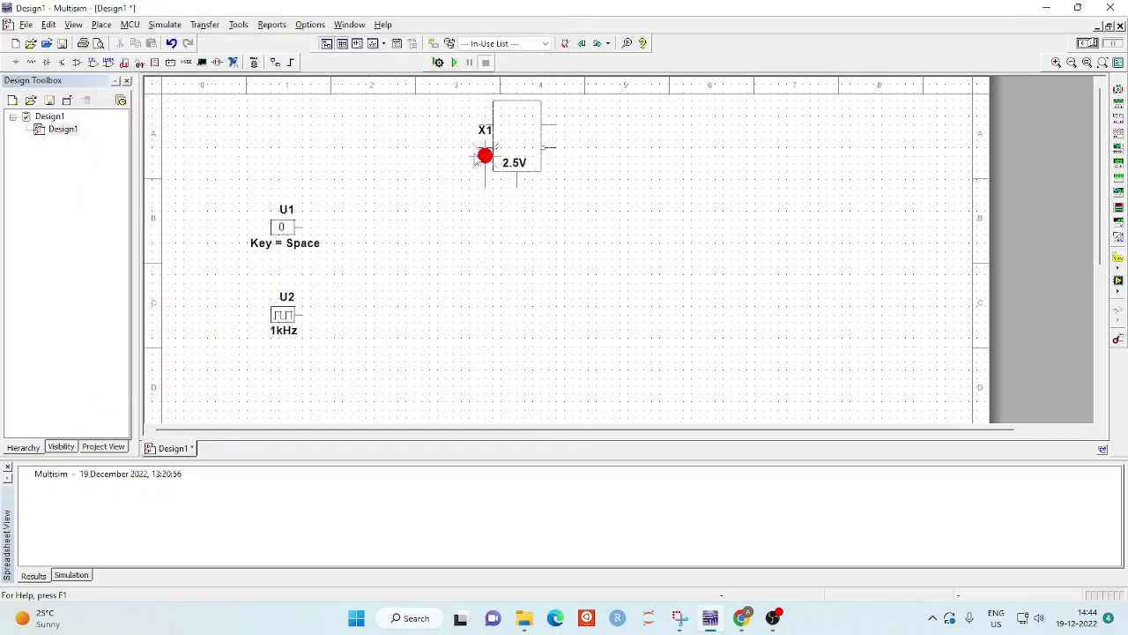
{"action": "left_click", "coordinate": [351, 252]}
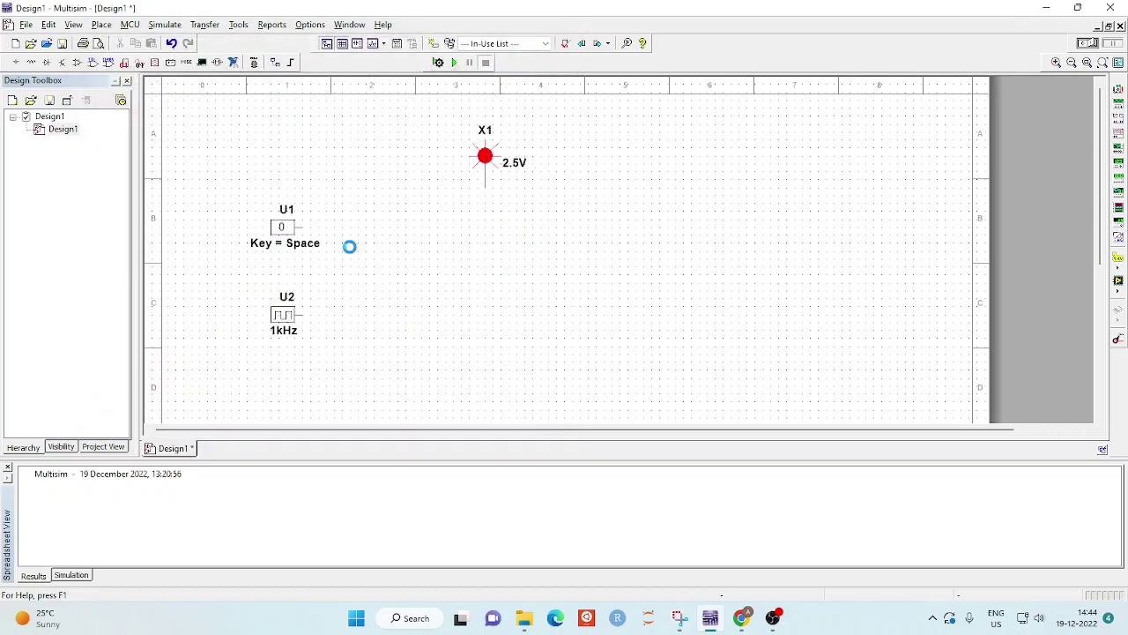
Step: Place oscilloscope XSC1 to the right of red probe X1
{"action": "left_click", "coordinate": [519, 79]}
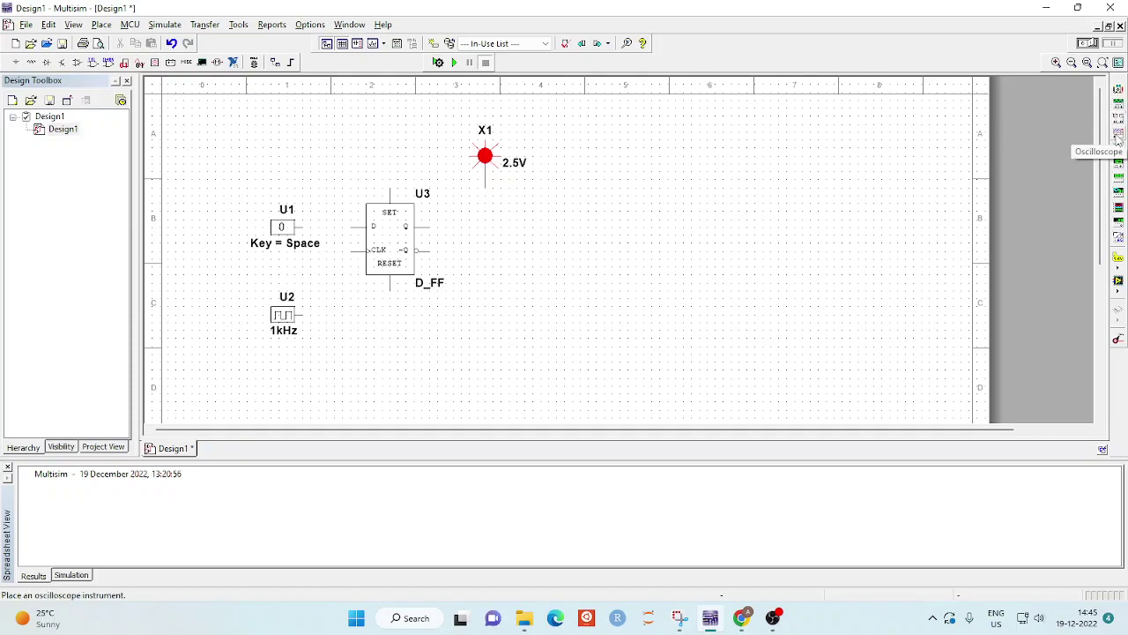
{"action": "left_click", "coordinate": [1118, 136]}
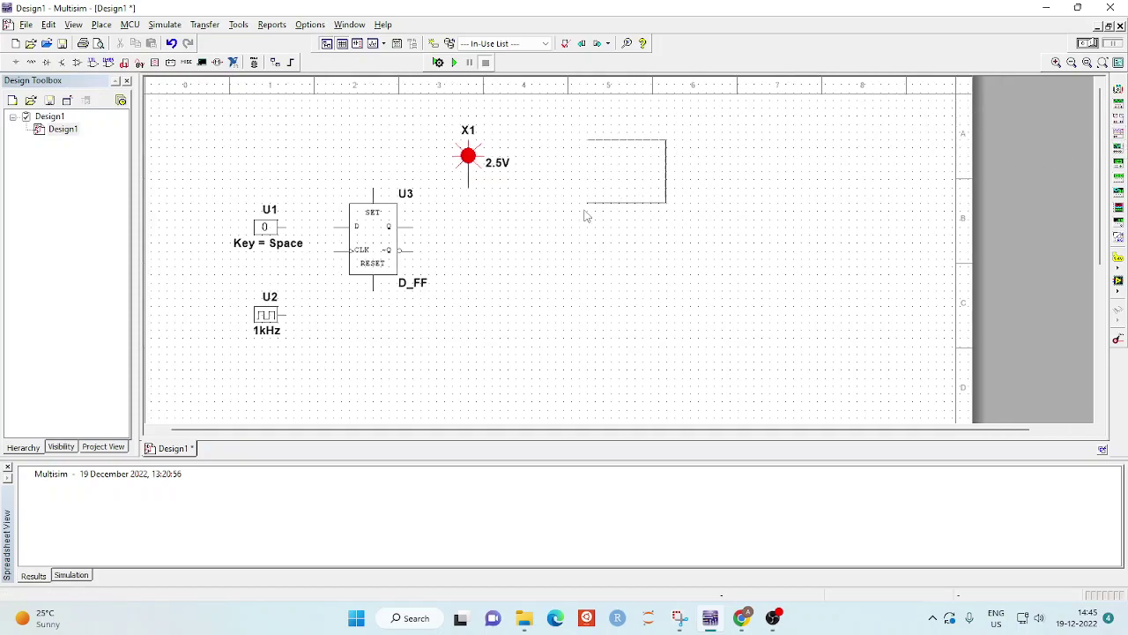
{"action": "left_click", "coordinate": [548, 218]}
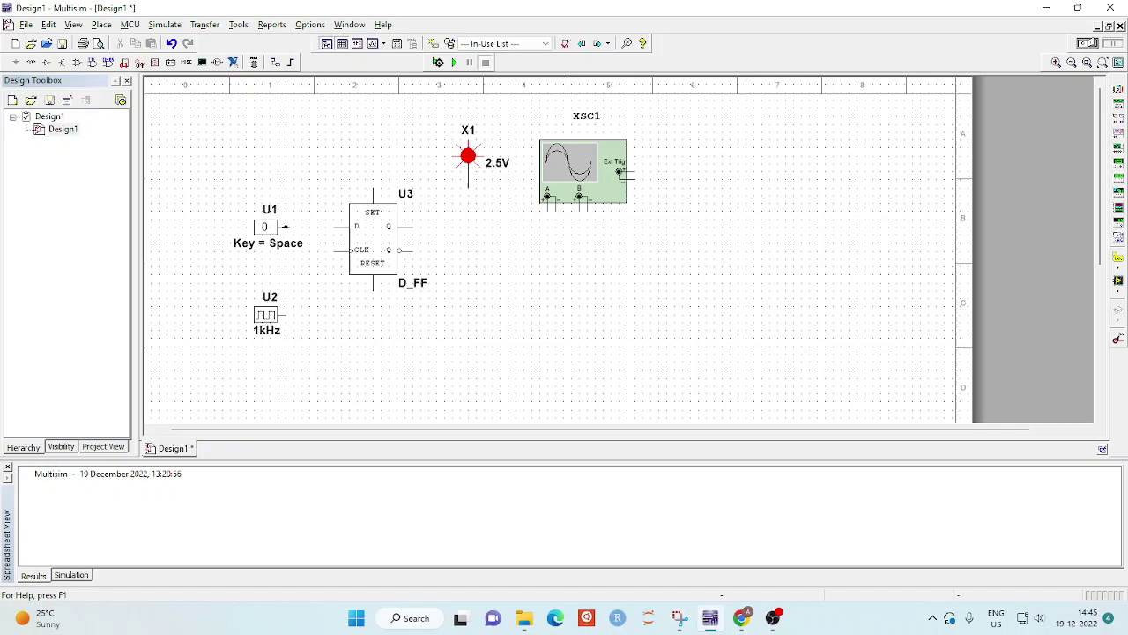
Step: Wire U1 to D, U2 to CLK and scope B, and Q to probe X1 and scope A
{"action": "left_click", "coordinate": [351, 226]}
{"action": "left_click", "coordinate": [283, 315]}
{"action": "left_click", "coordinate": [349, 251]}
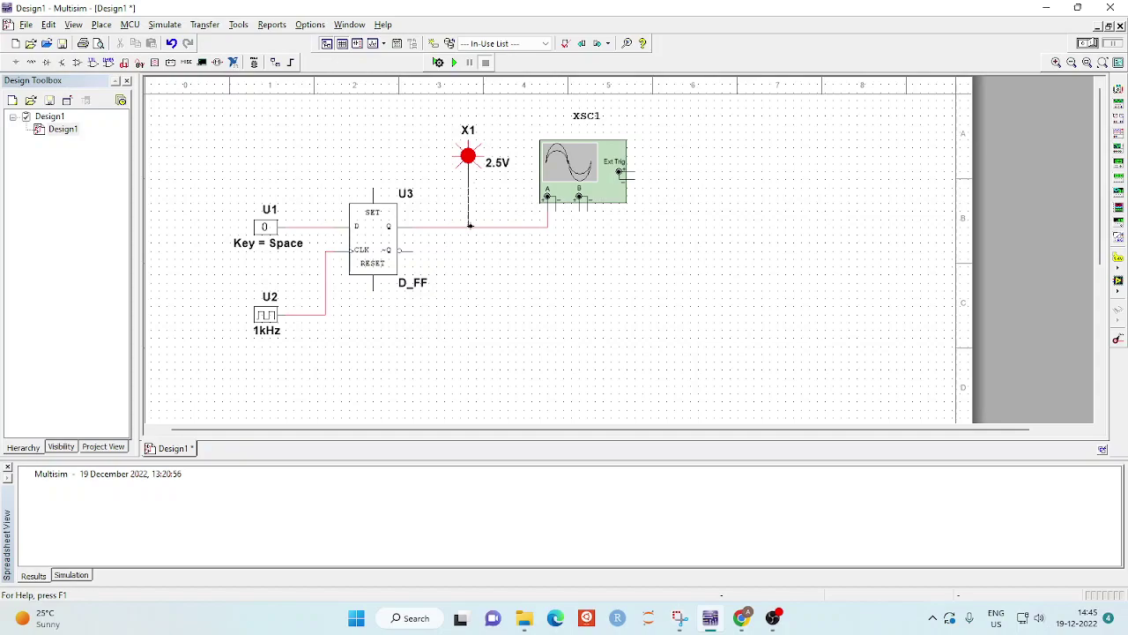
{"action": "left_click", "coordinate": [469, 226]}
{"action": "left_click", "coordinate": [578, 196]}
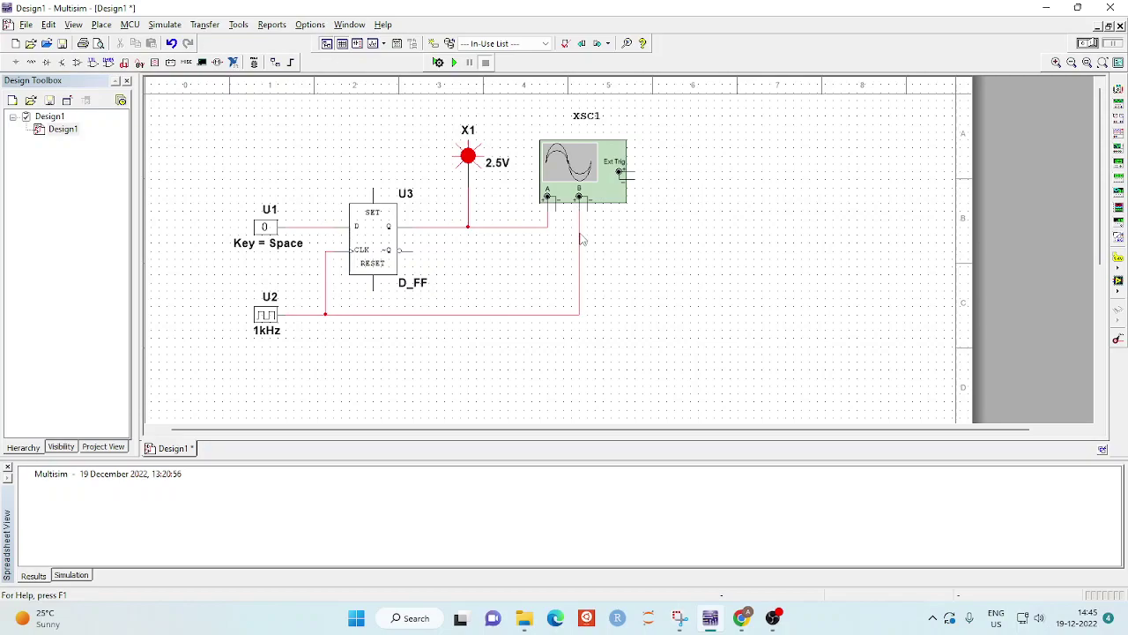
{"action": "left_click", "coordinate": [548, 196]}
Step: Place a GROUND part from the power sources onto the wire below XSC1's B input
{"action": "left_click", "coordinate": [15, 63]}
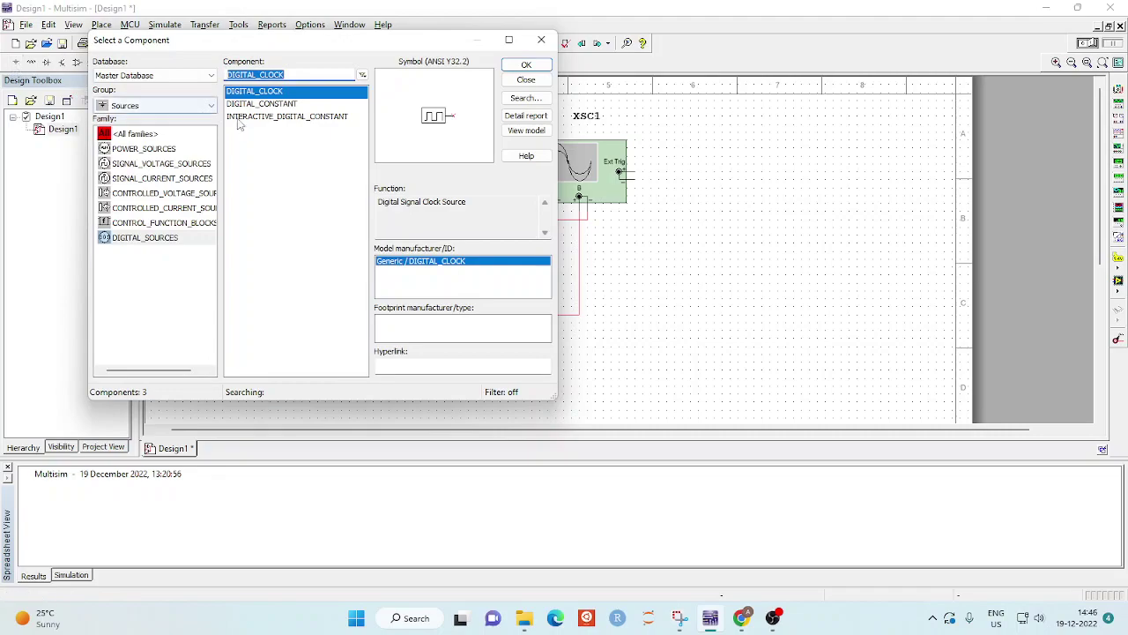
{"action": "left_click", "coordinate": [146, 150]}
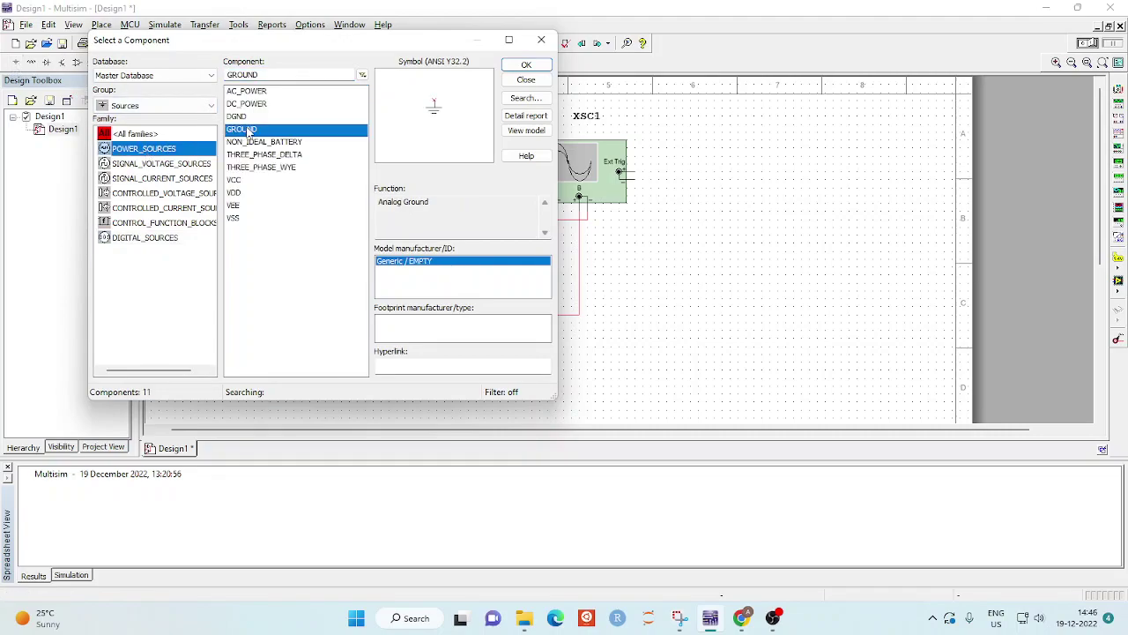
{"action": "left_click", "coordinate": [525, 65]}
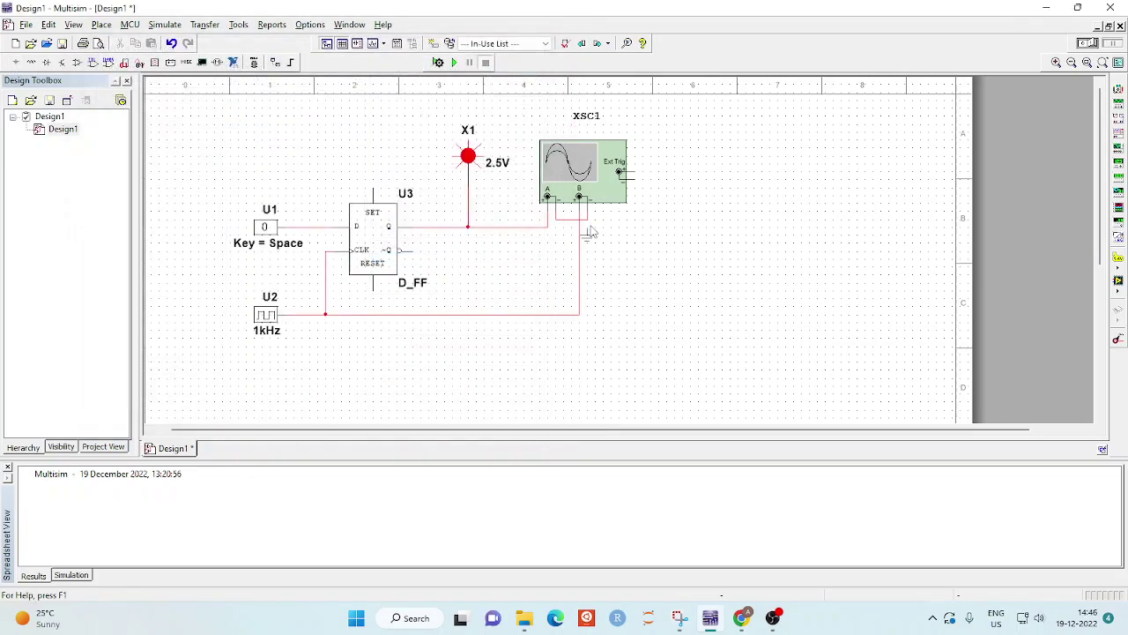
{"action": "left_click", "coordinate": [588, 231]}
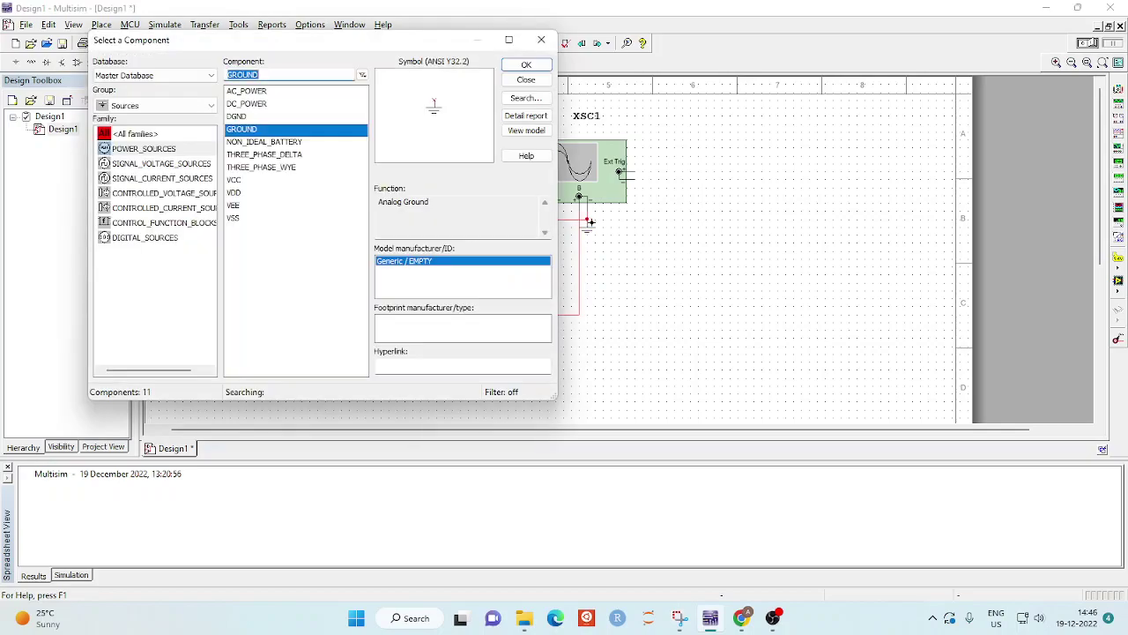
{"action": "left_click", "coordinate": [541, 40]}
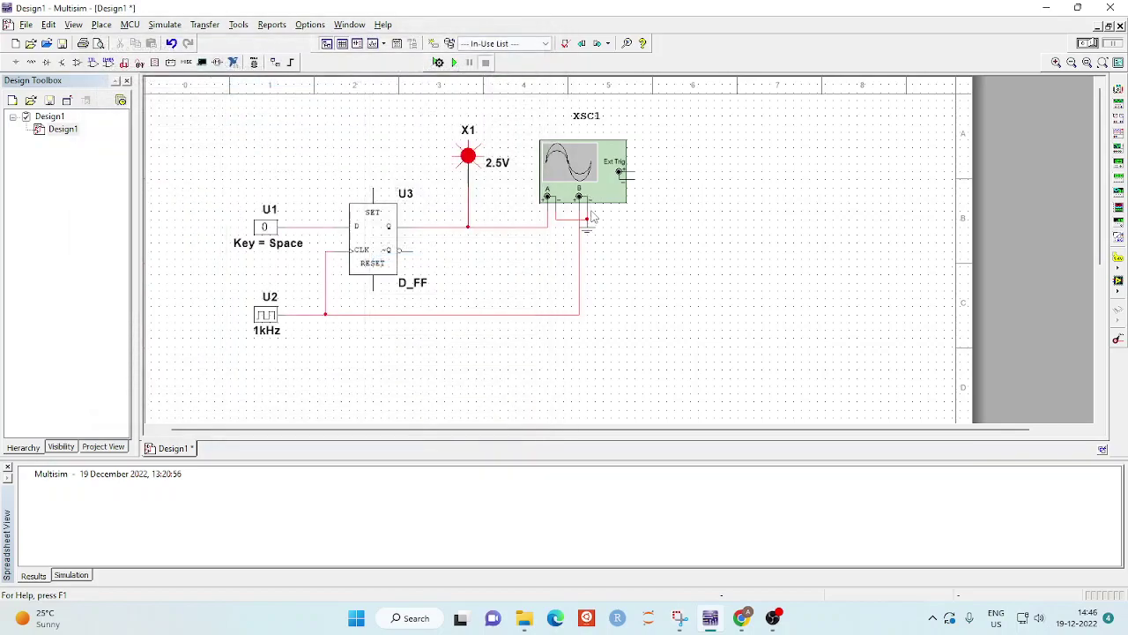
{"action": "left_click", "coordinate": [659, 253]}
Step: Change clock U2's frequency from 1 kHz to 200 Hz
{"action": "left_click", "coordinate": [275, 319]}
{"action": "double_click", "coordinate": [275, 319]}
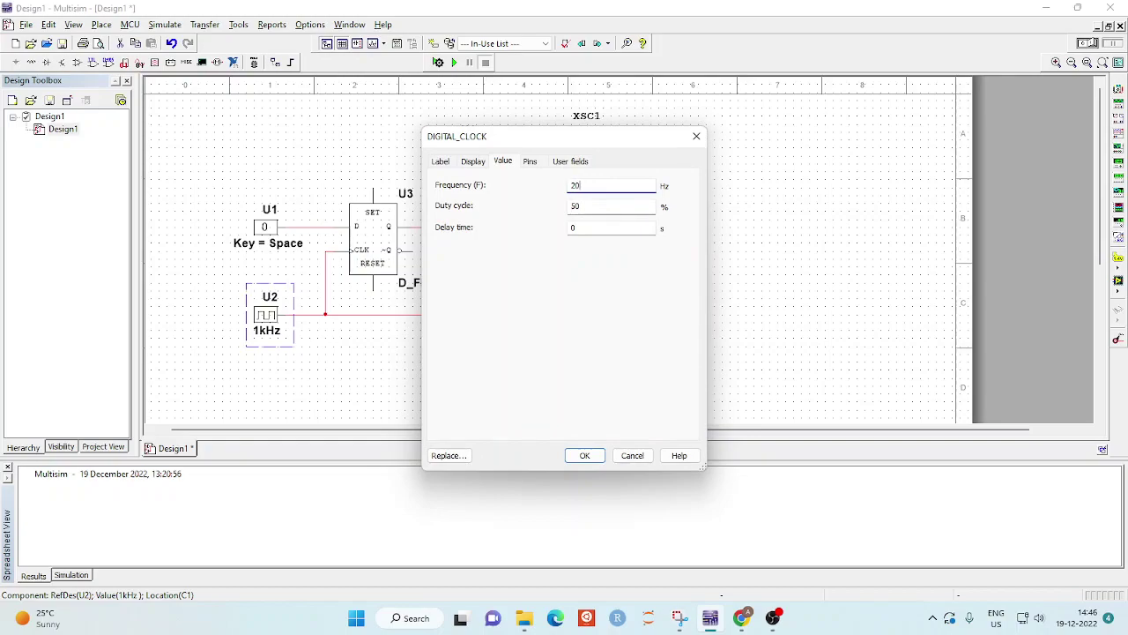
{"action": "left_click", "coordinate": [582, 455]}
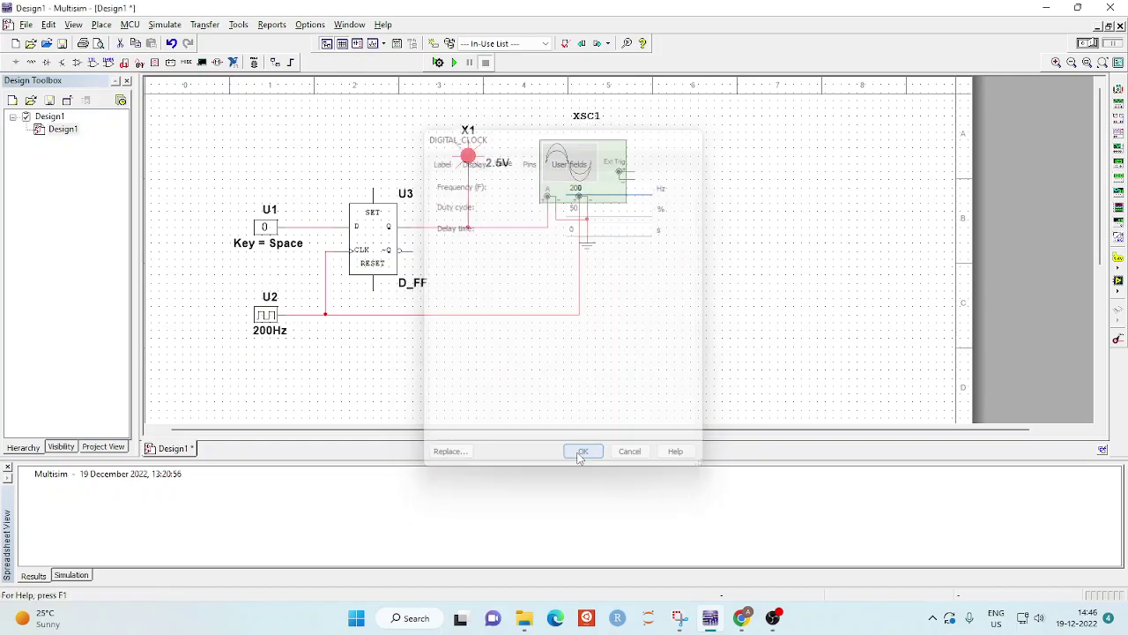
Step: Run the simulation, reverse the scope to a white display, and raise channel B to 0.8
{"action": "left_click", "coordinate": [455, 62]}
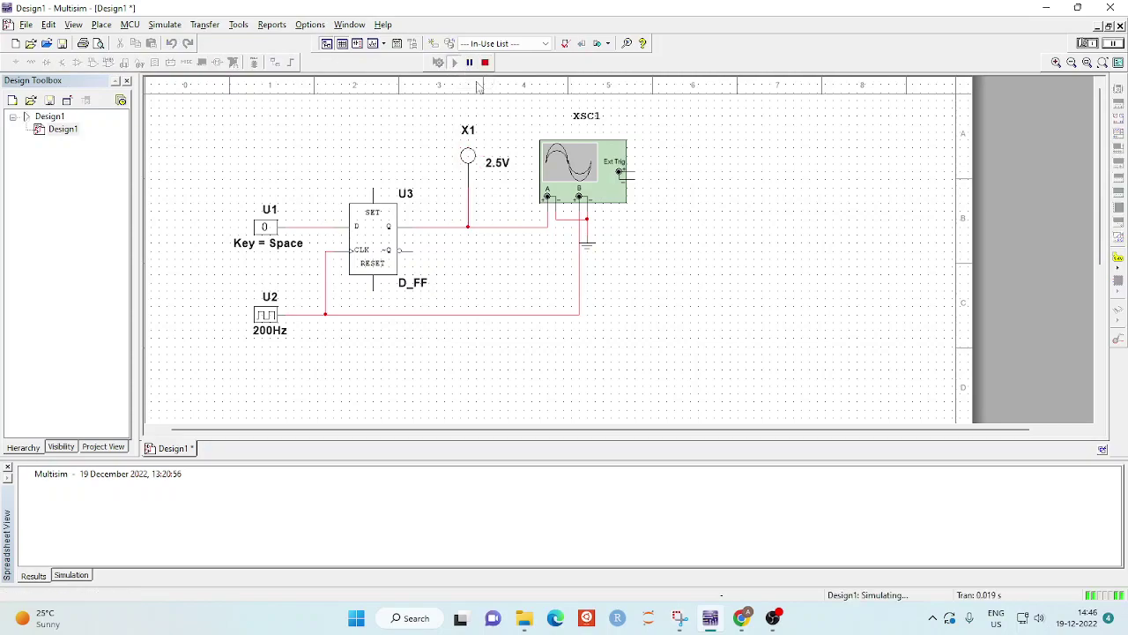
{"action": "double_click", "coordinate": [571, 161]}
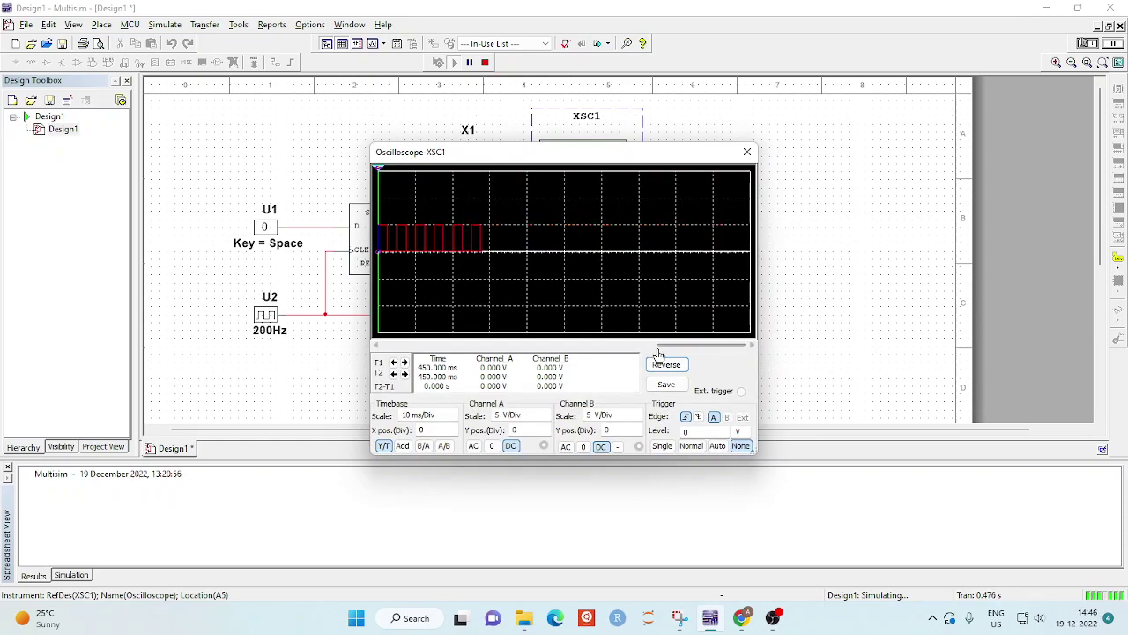
{"action": "left_click_drag", "start_coordinate": [538, 155], "coordinate": [582, 150]}
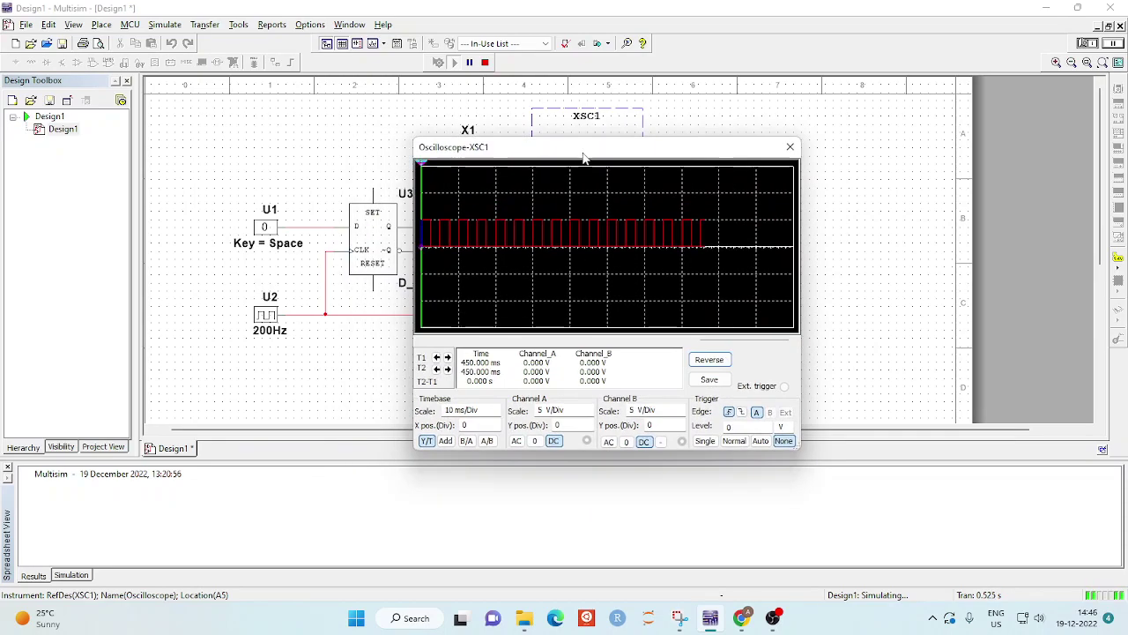
{"action": "left_click", "coordinate": [709, 362]}
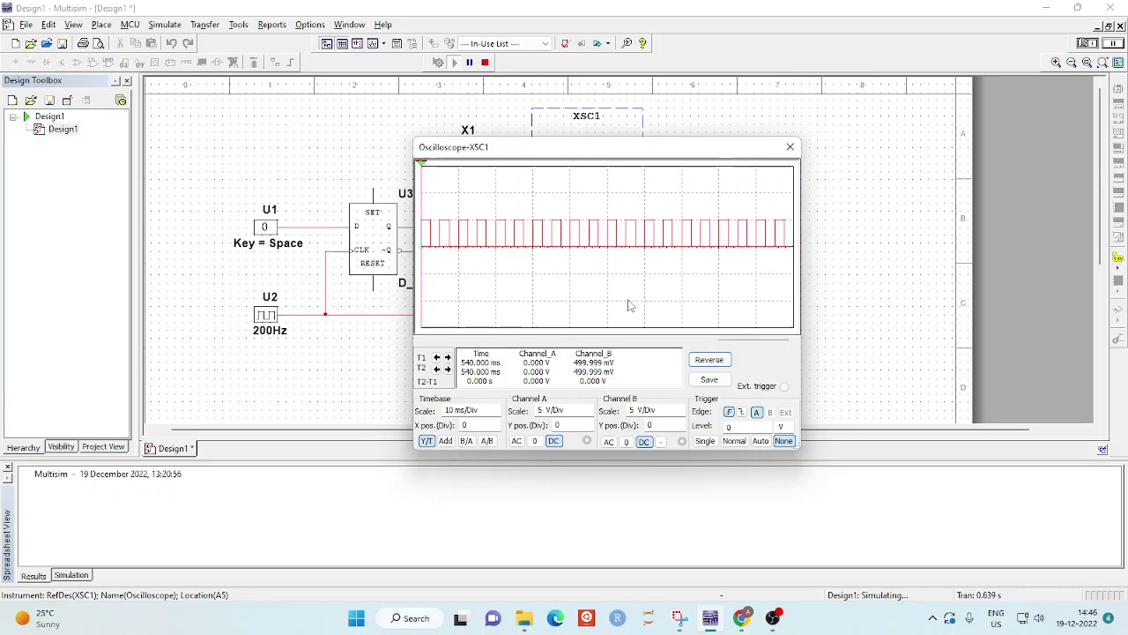
{"action": "left_click_drag", "start_coordinate": [530, 152], "coordinate": [741, 141]}
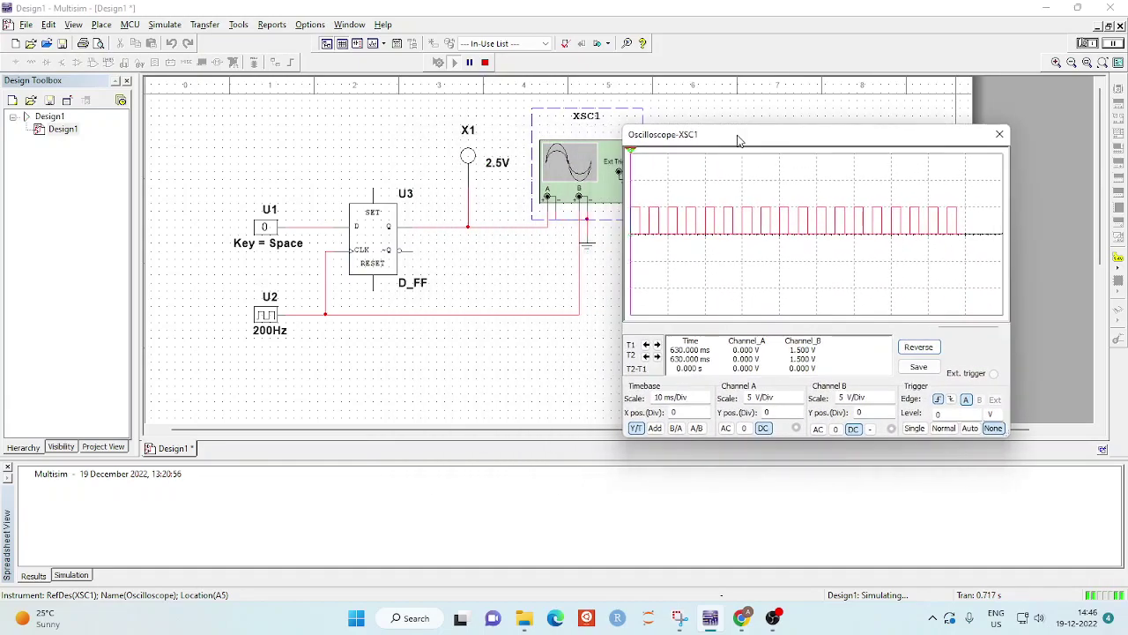
{"action": "left_click", "coordinate": [889, 410]}
{"action": "left_click", "coordinate": [889, 410]}
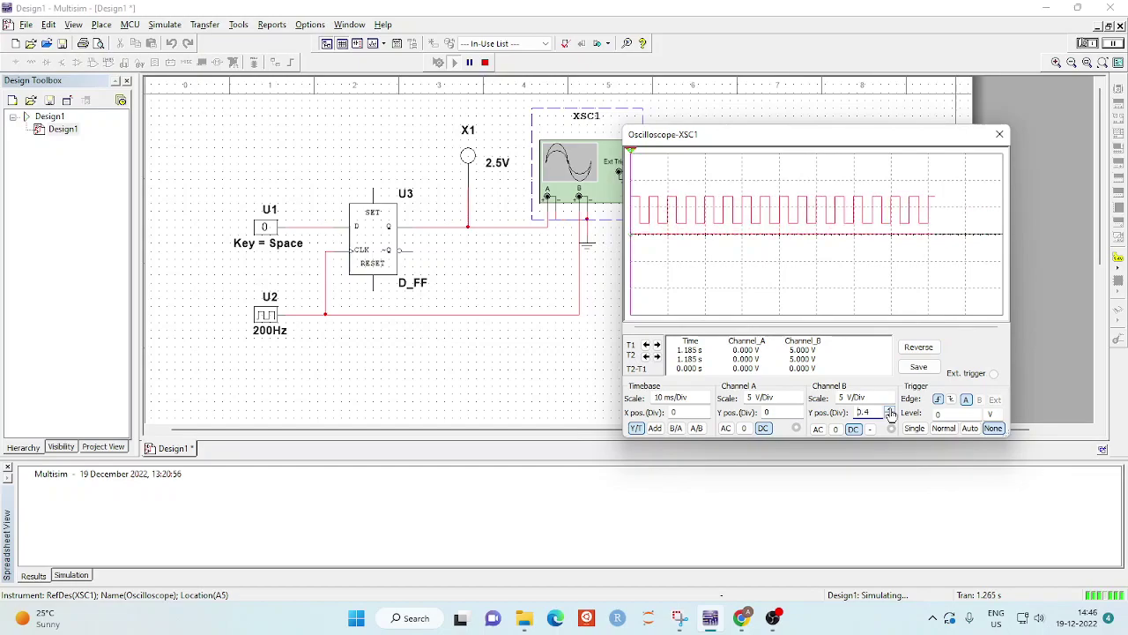
{"action": "left_click", "coordinate": [889, 410]}
{"action": "left_click", "coordinate": [889, 410]}
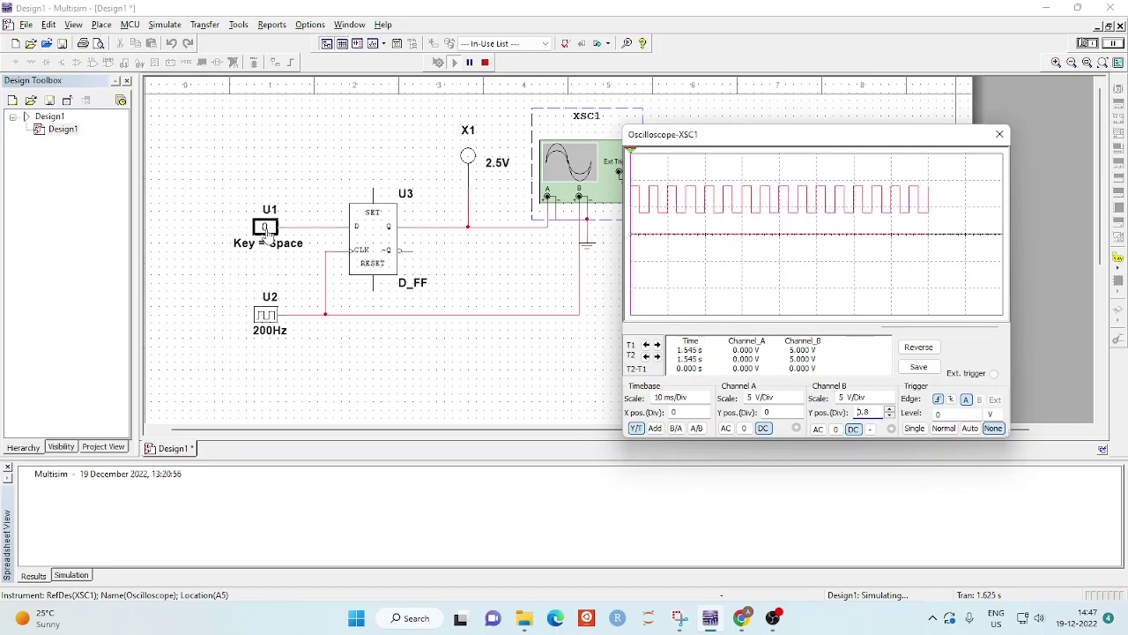
Step: Toggle U1 to 1 so probe X1 lights, then close the oscilloscope window
{"action": "left_click", "coordinate": [267, 231]}
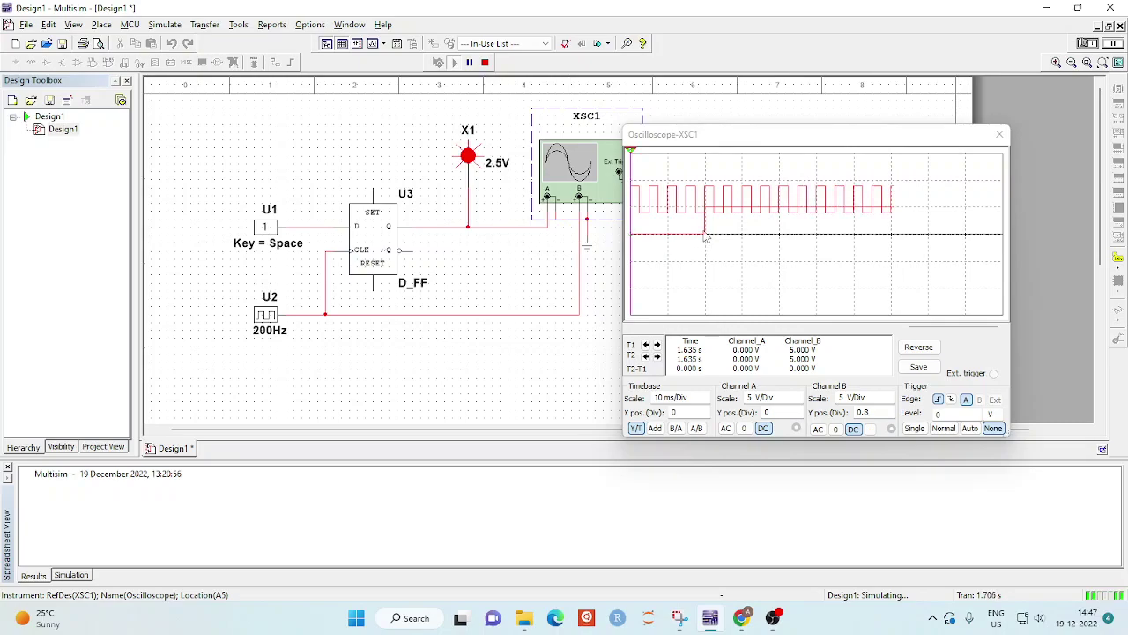
{"action": "left_click", "coordinate": [267, 229]}
{"action": "left_click", "coordinate": [267, 229]}
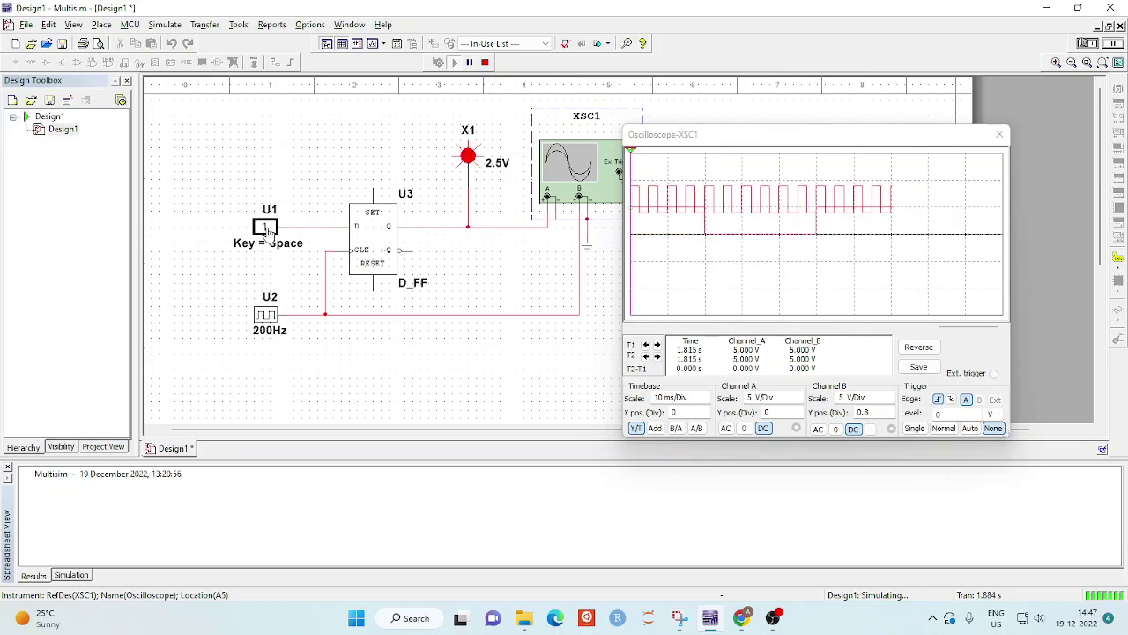
{"action": "left_click", "coordinate": [267, 229]}
{"action": "left_click", "coordinate": [267, 229]}
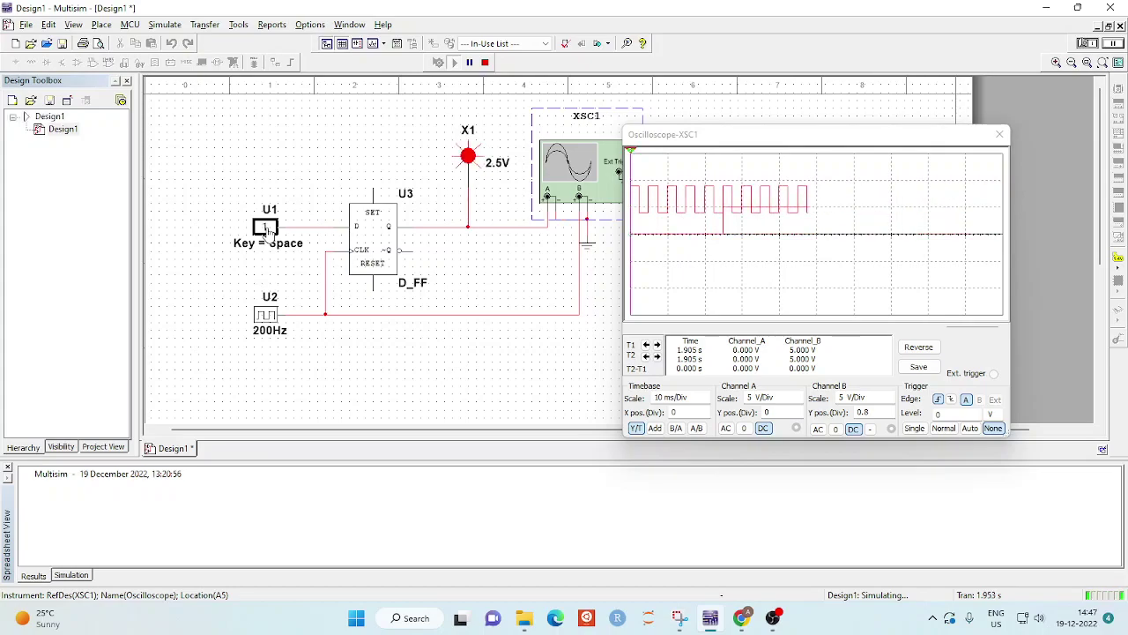
{"action": "left_click", "coordinate": [999, 134]}
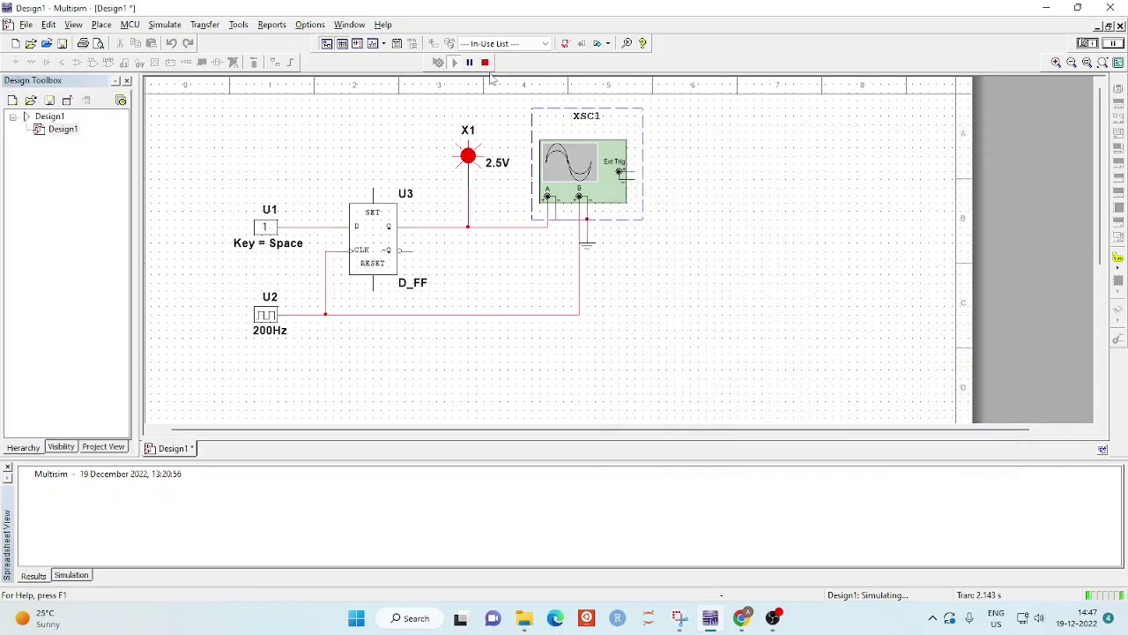
Step: Stop the simulation and place function generator XFG1 at the upper left
{"action": "left_click", "coordinate": [485, 62]}
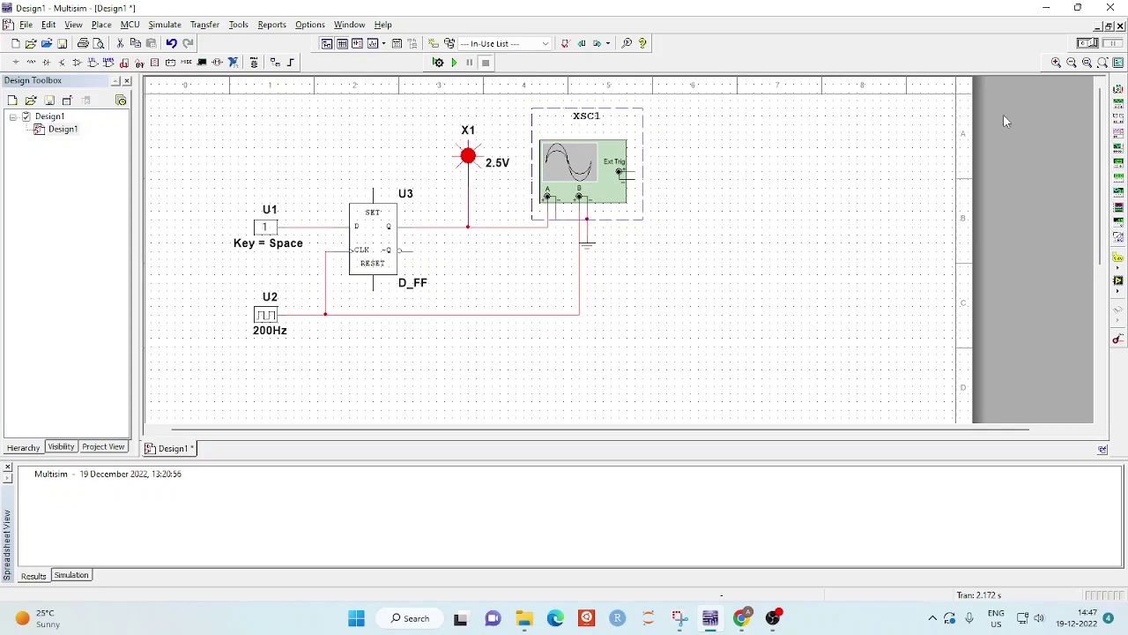
{"action": "scroll", "coordinate": [1004, 118], "scroll_direction": "right", "scroll_amount": 2}
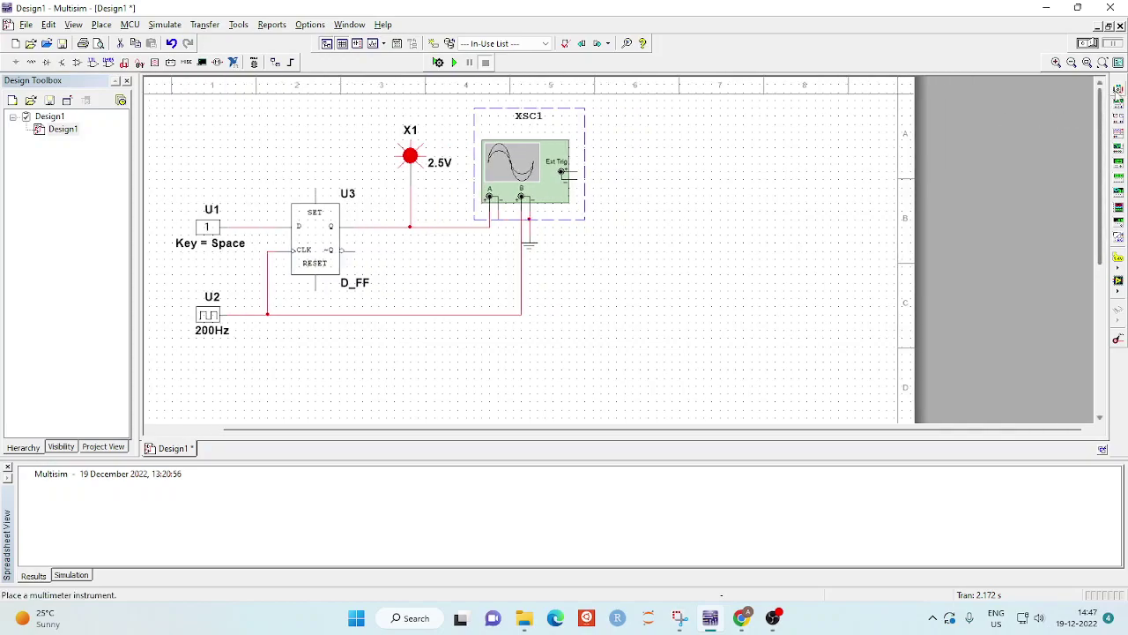
{"action": "left_click", "coordinate": [1117, 103]}
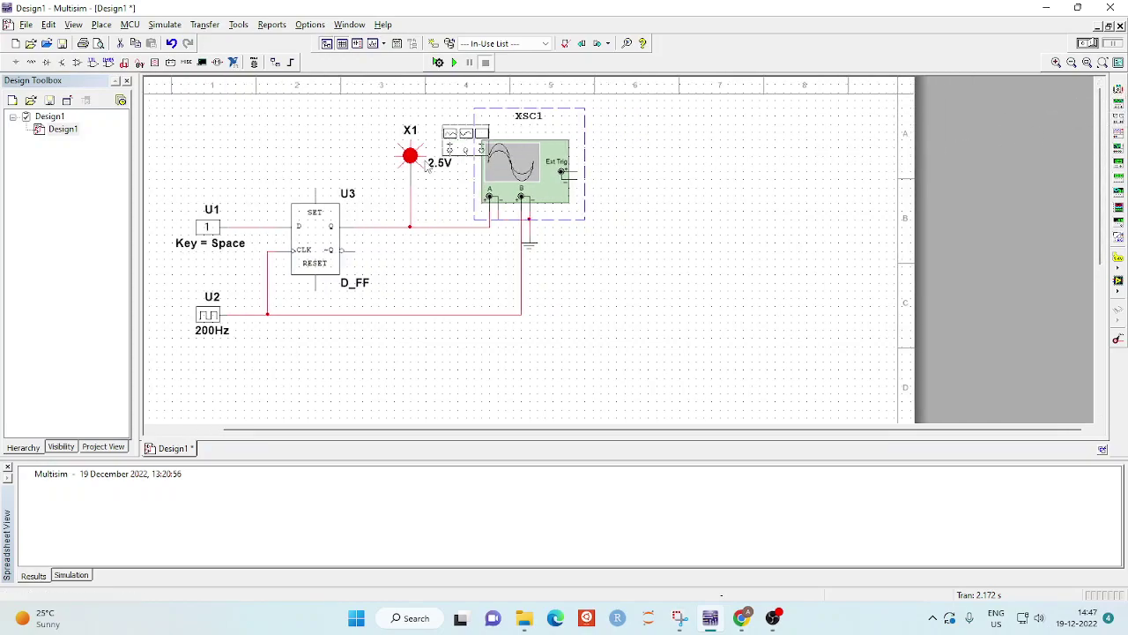
{"action": "left_click", "coordinate": [280, 188]}
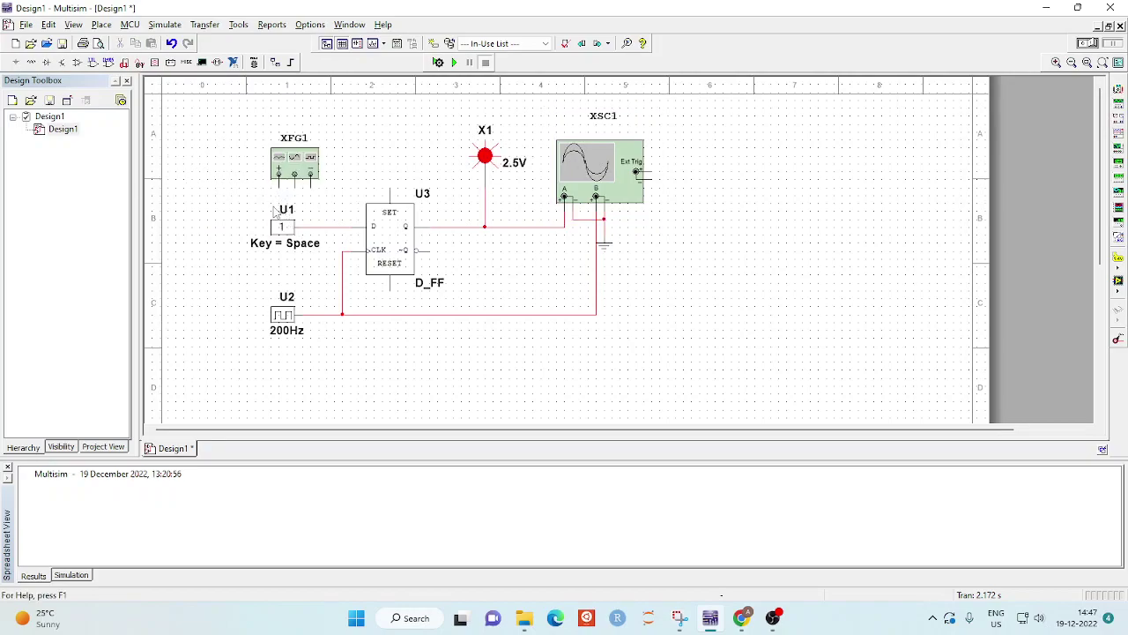
Step: Cut the U1 key switch and wire XFG1 to U3's D pin
{"action": "right_click", "coordinate": [274, 211]}
{"action": "left_click", "coordinate": [302, 215]}
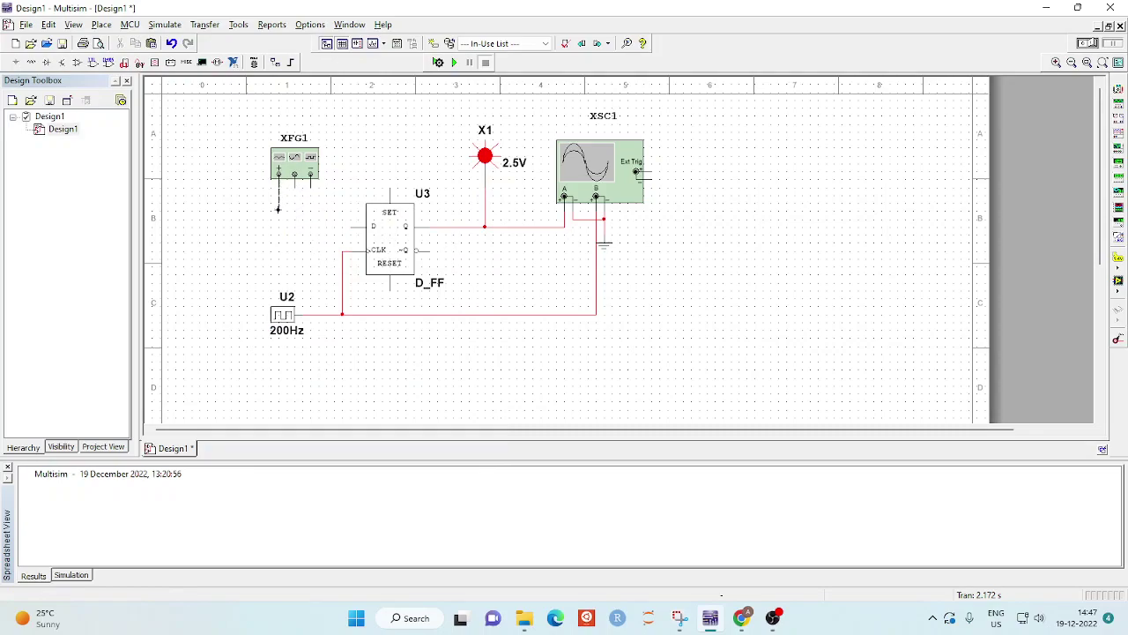
{"action": "left_click", "coordinate": [352, 228]}
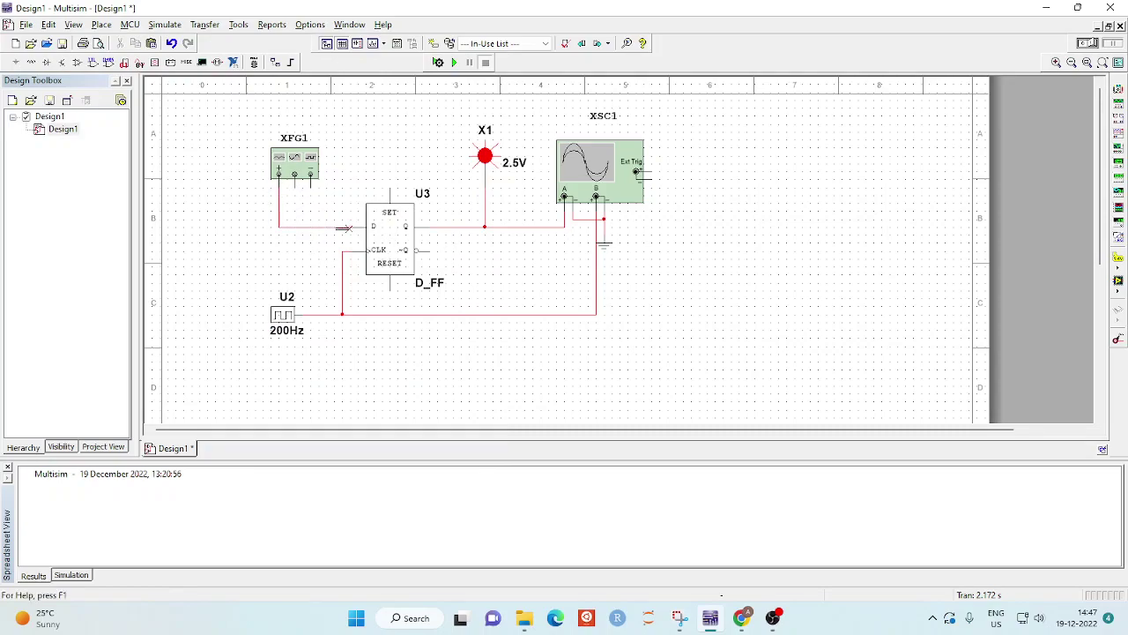
Step: Set XFG1 to a 500 Hz square wave with a 75% duty cycle
{"action": "double_click", "coordinate": [298, 159]}
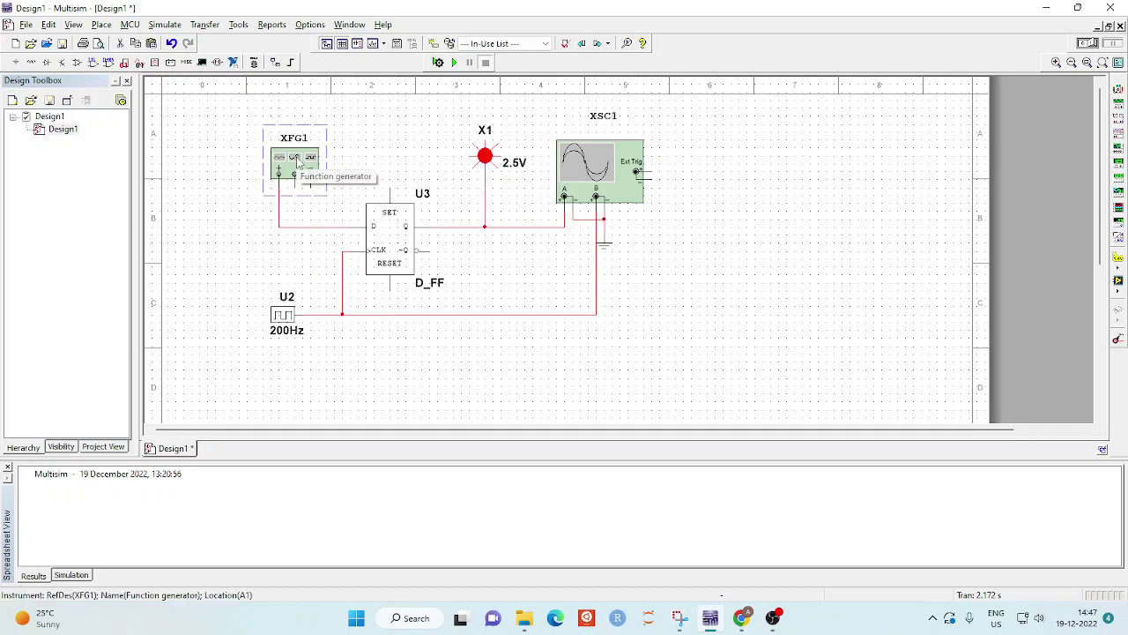
{"action": "left_click_drag", "start_coordinate": [536, 229], "coordinate": [354, 236]}
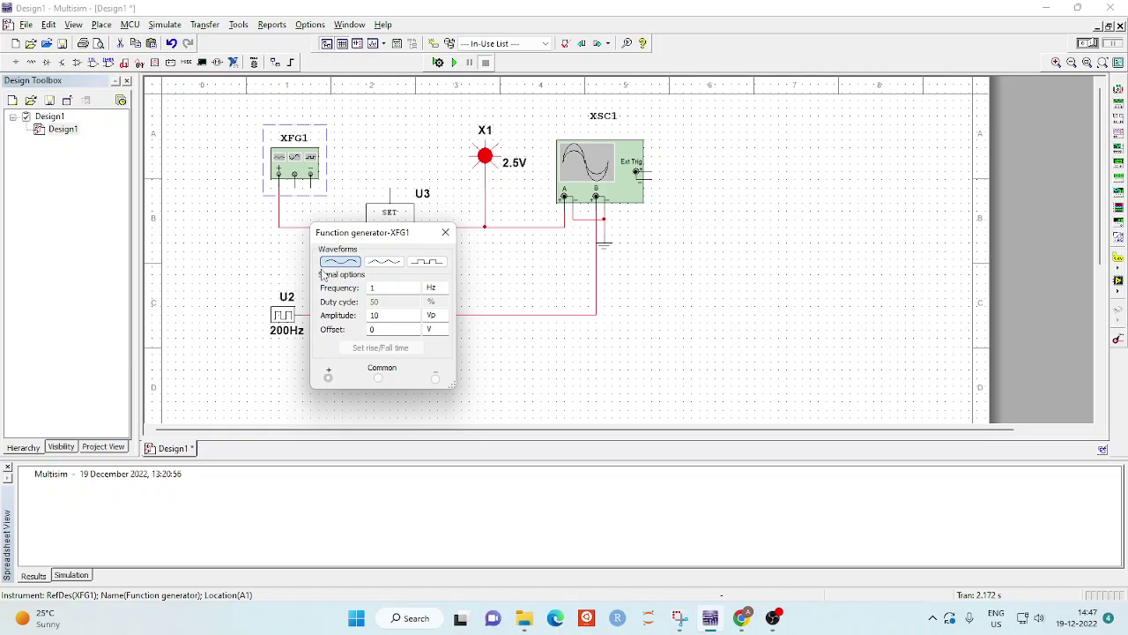
{"action": "left_click", "coordinate": [429, 262]}
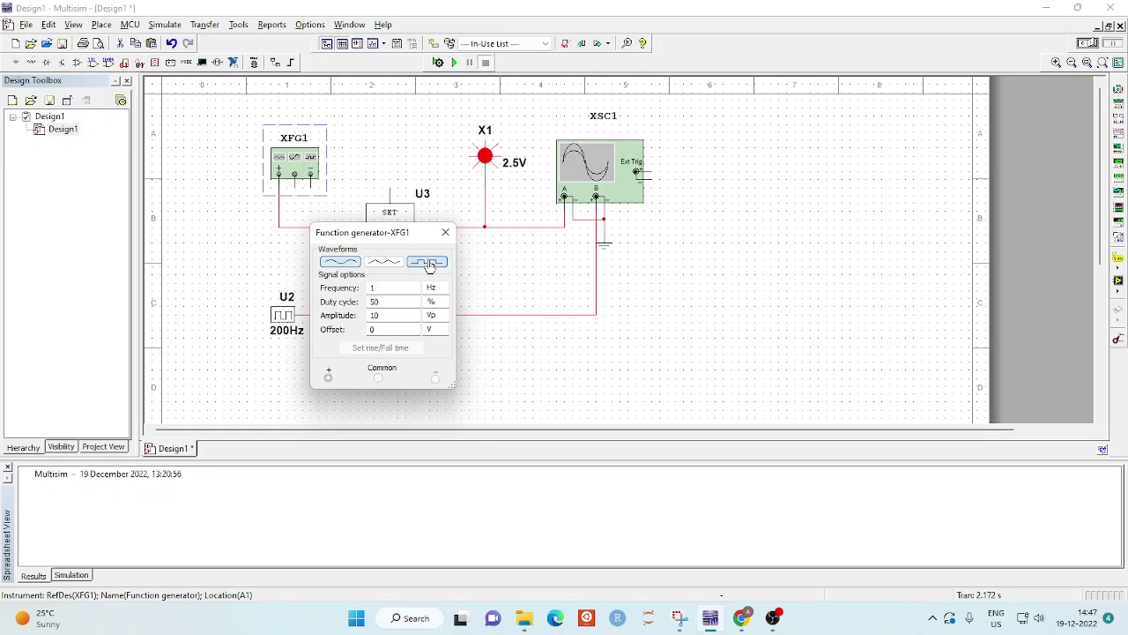
{"action": "left_click", "coordinate": [386, 290]}
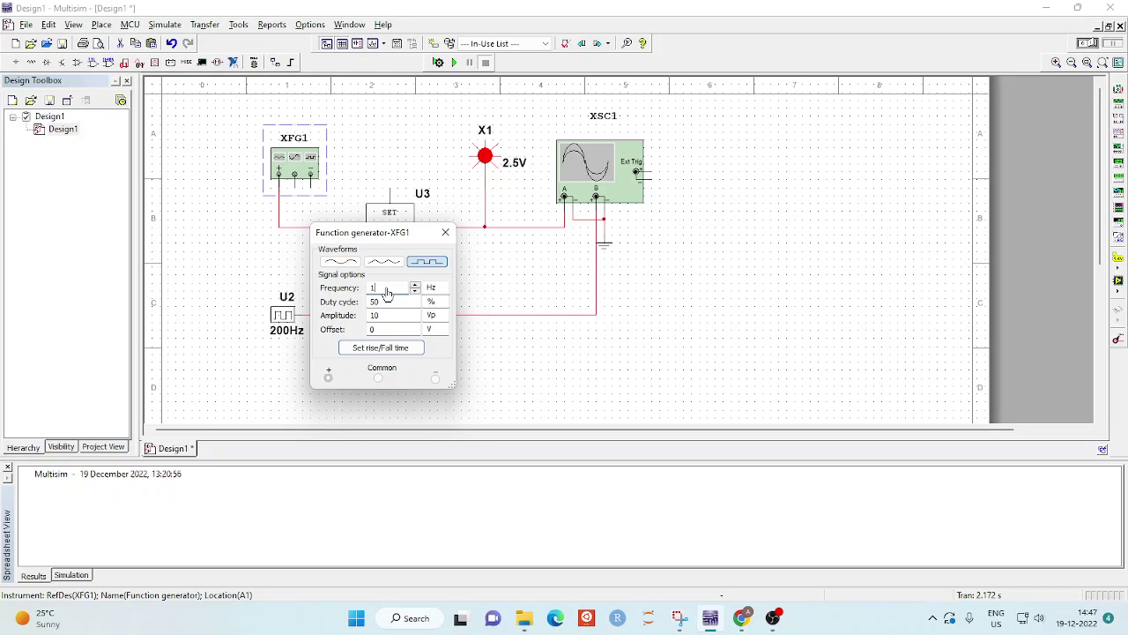
{"action": "left_click_drag", "start_coordinate": [386, 294], "coordinate": [350, 293]}
{"action": "left_click_drag", "start_coordinate": [374, 303], "coordinate": [354, 304]}
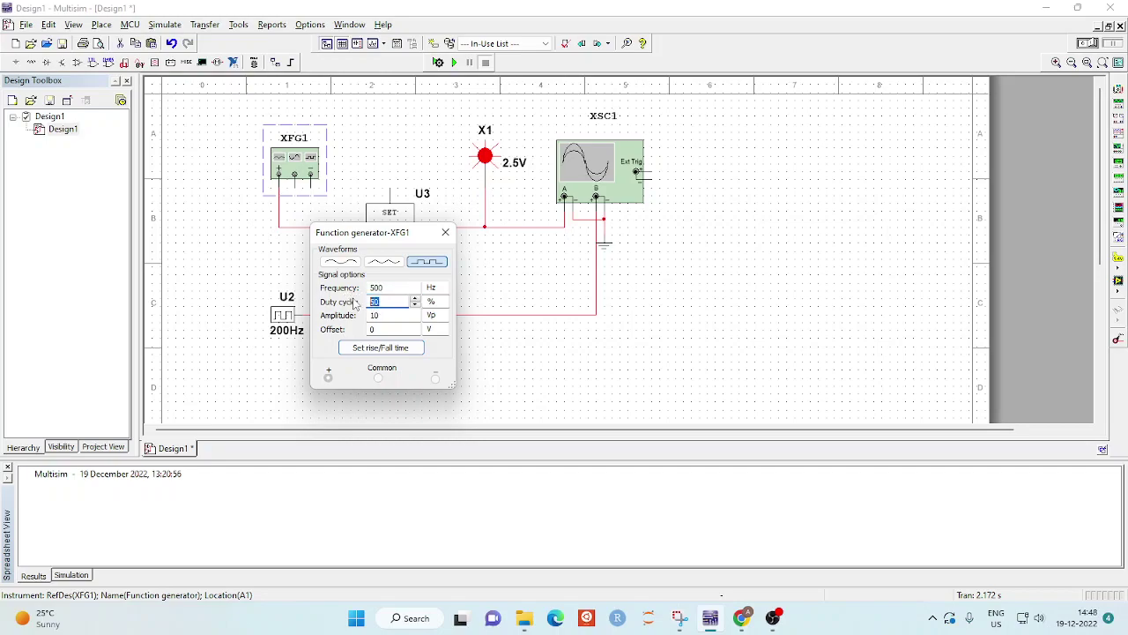
{"action": "type", "text": "75"}
{"action": "left_click", "coordinate": [445, 232]}
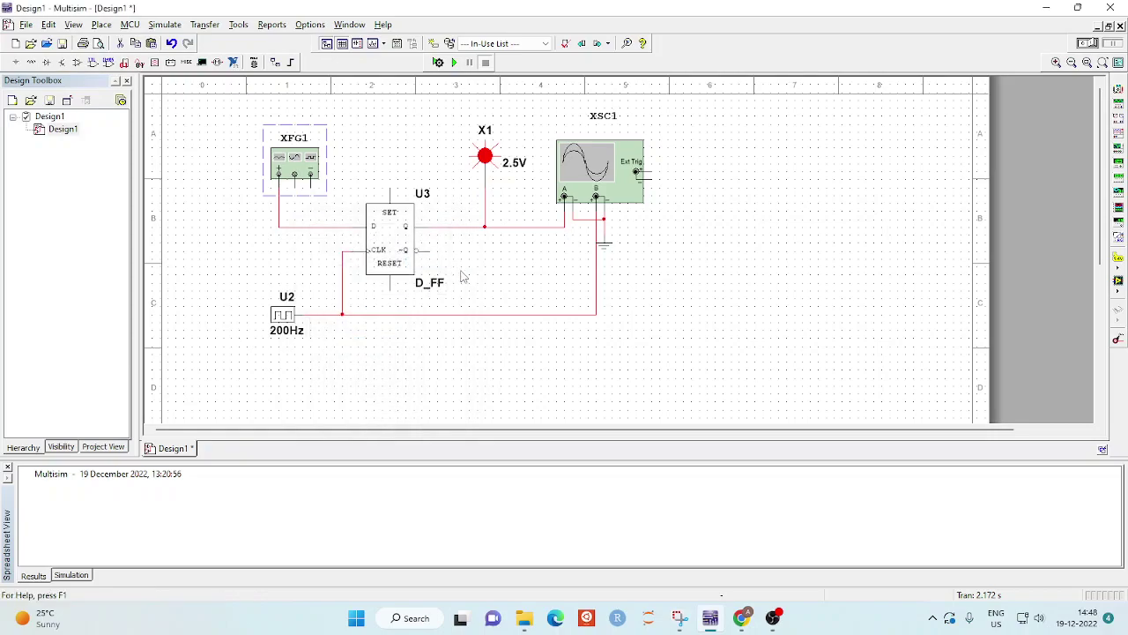
Step: Run the simulation and offset oscilloscope channel A to -1.4 divisions
{"action": "left_click", "coordinate": [454, 63]}
{"action": "double_click", "coordinate": [588, 168]}
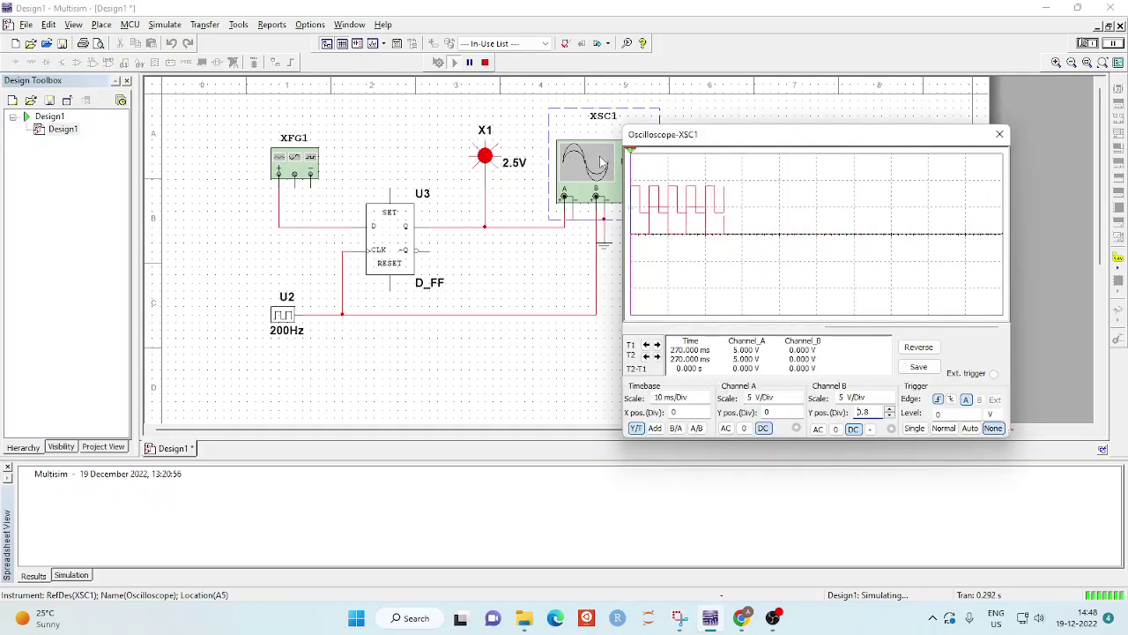
{"action": "left_click_drag", "start_coordinate": [717, 138], "coordinate": [452, 132]}
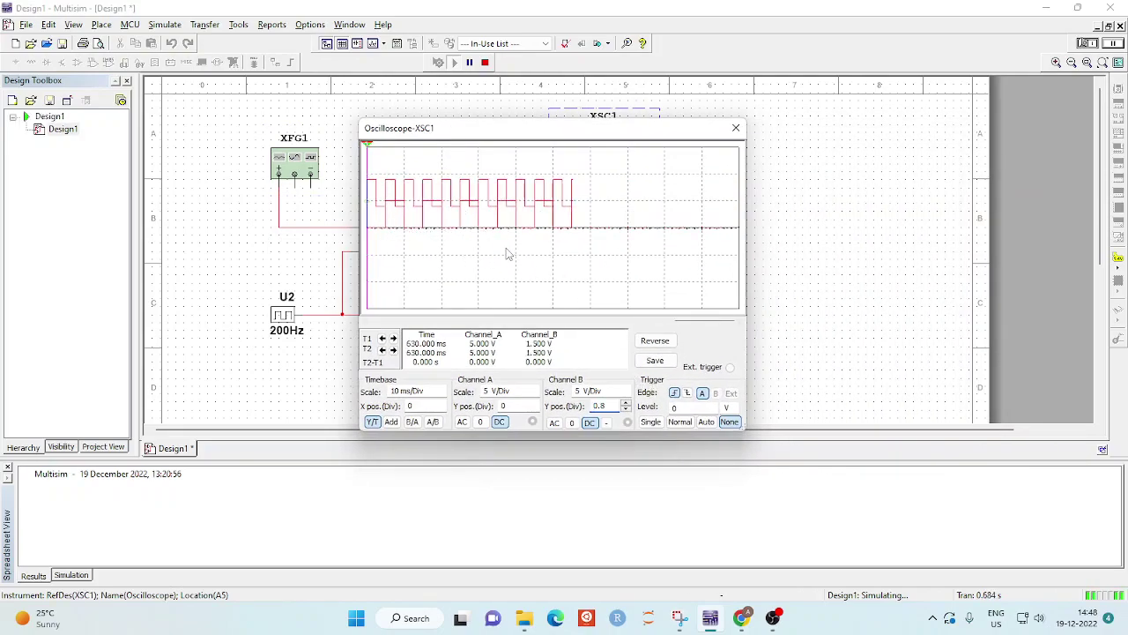
{"action": "left_click", "coordinate": [531, 410]}
{"action": "left_click", "coordinate": [533, 411]}
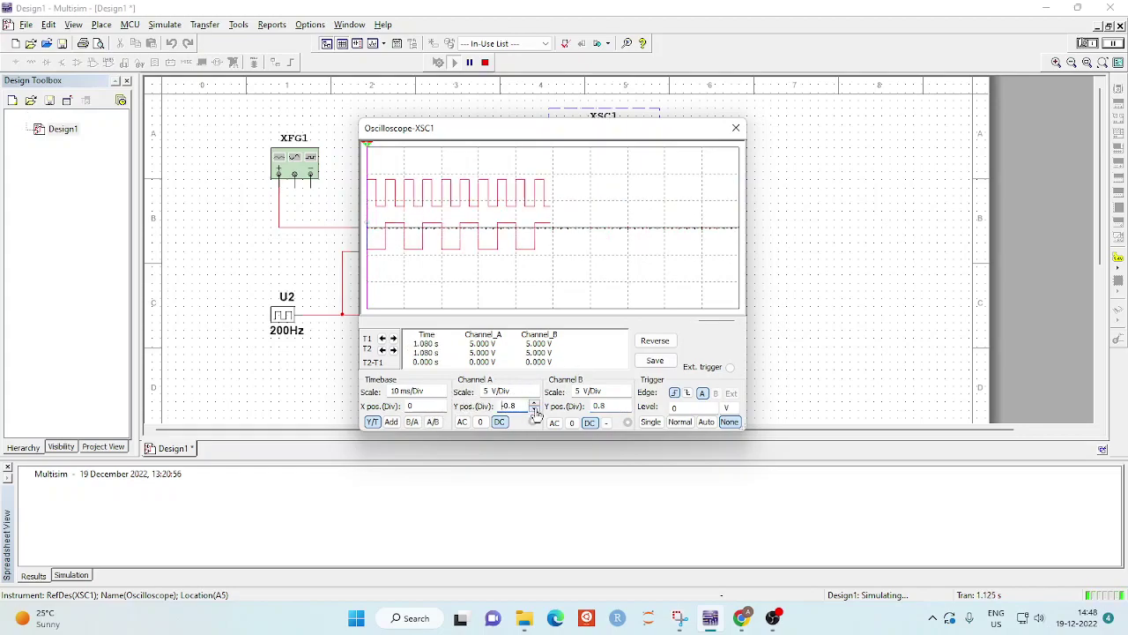
{"action": "left_click", "coordinate": [534, 411]}
{"action": "left_click", "coordinate": [534, 410]}
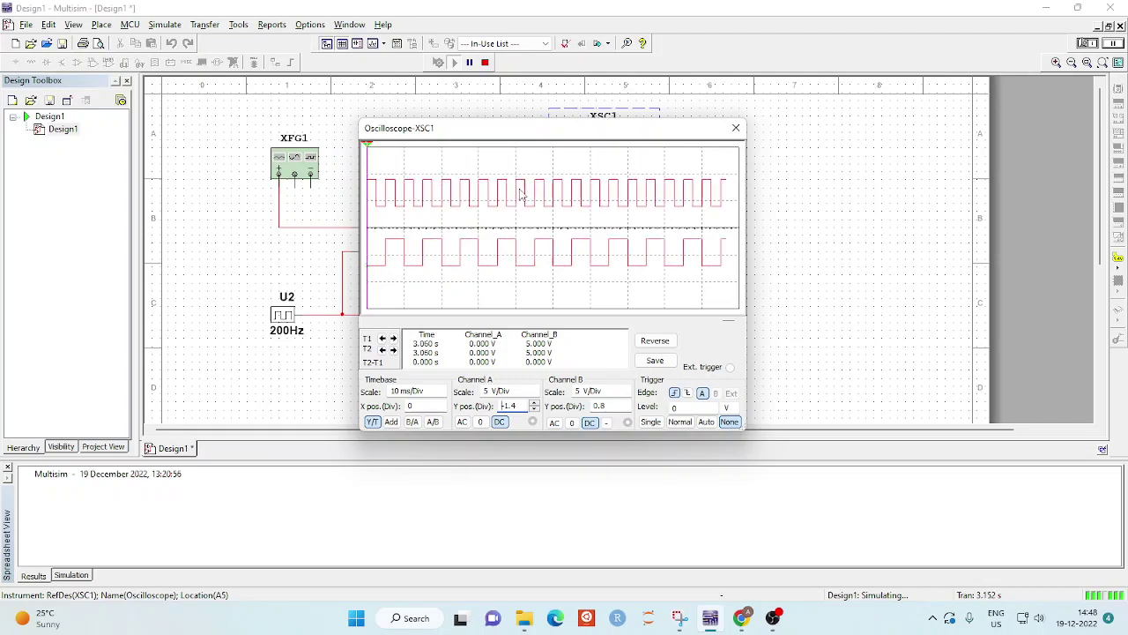
{"action": "left_click", "coordinate": [736, 128]}
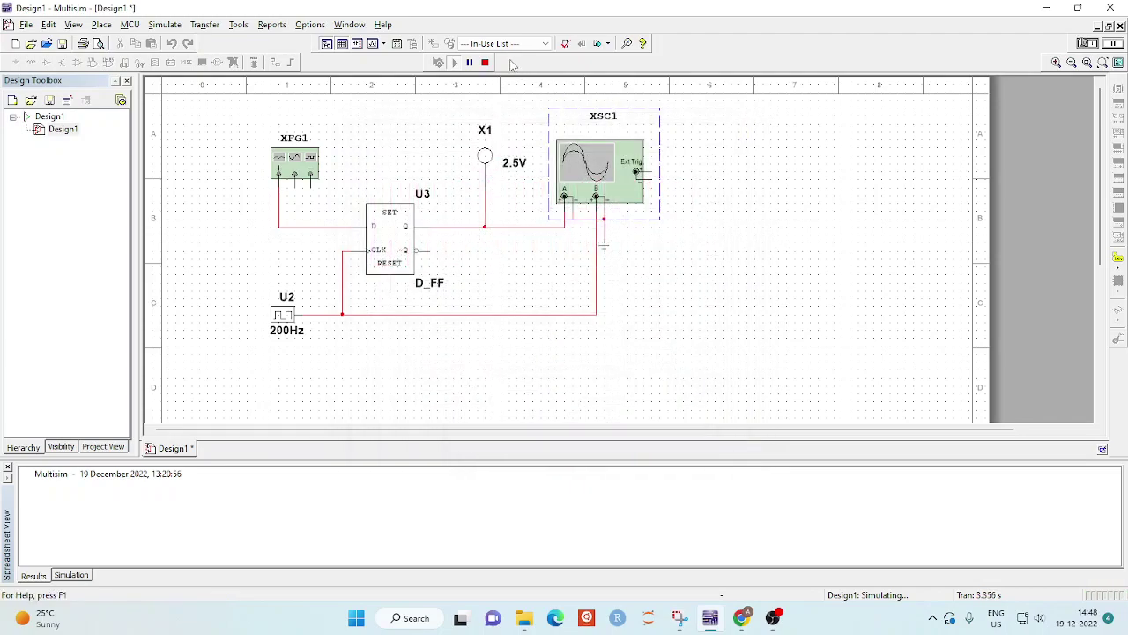
Step: Stop the simulation and set the channel B clock wire's segment color to blue
{"action": "left_click", "coordinate": [485, 62]}
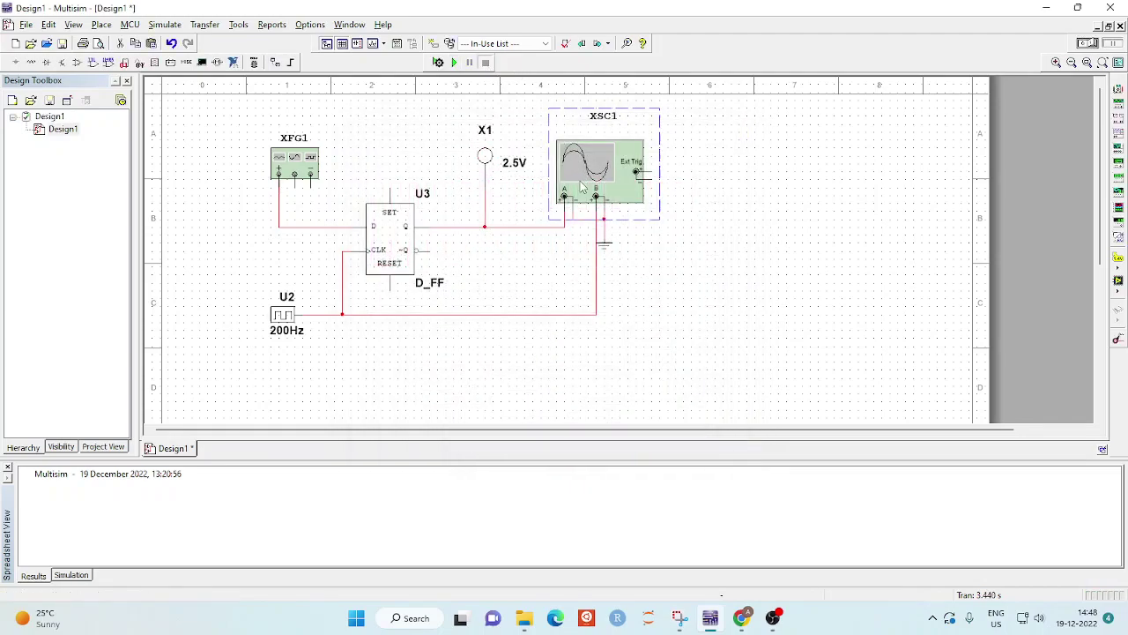
{"action": "right_click", "coordinate": [529, 313]}
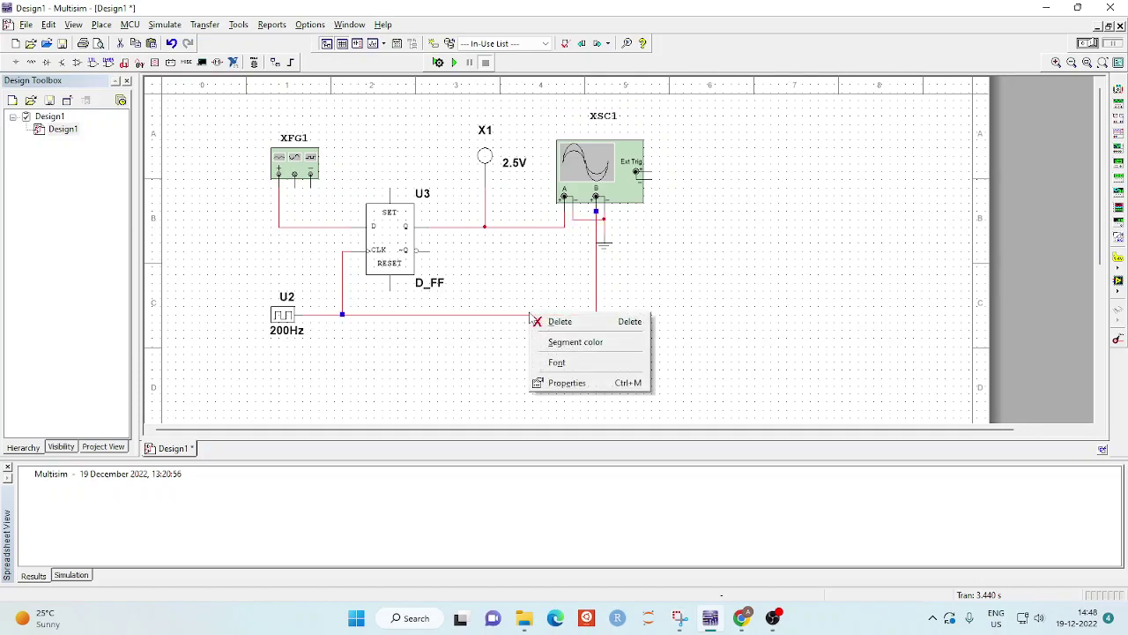
{"action": "left_click", "coordinate": [566, 344]}
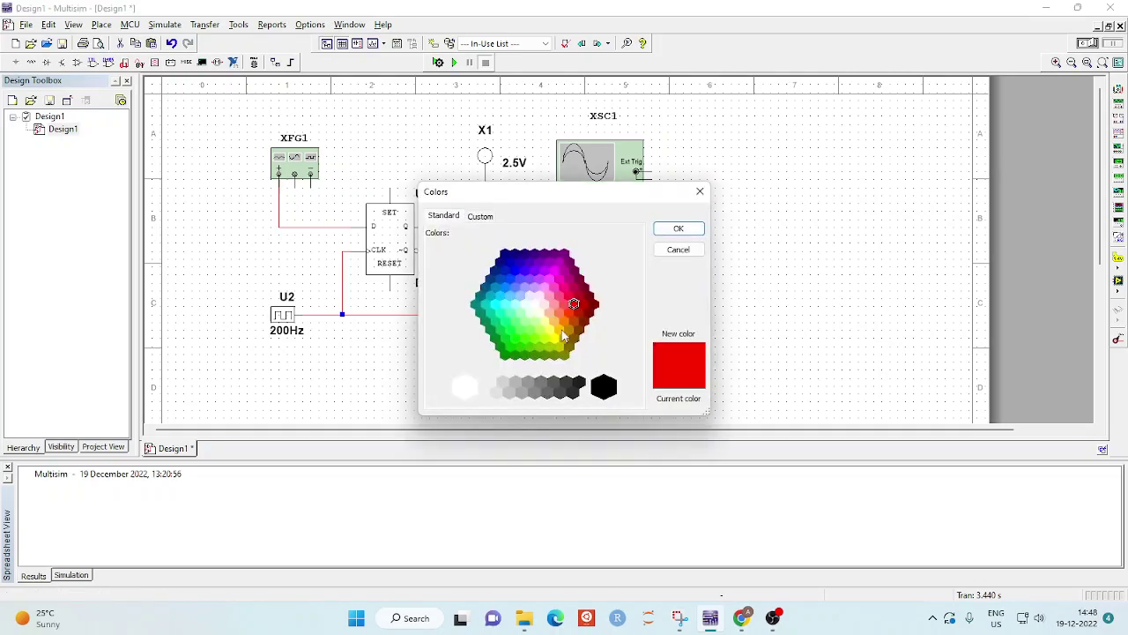
{"action": "left_click", "coordinate": [521, 267]}
{"action": "left_click", "coordinate": [511, 263]}
{"action": "left_click", "coordinate": [506, 269]}
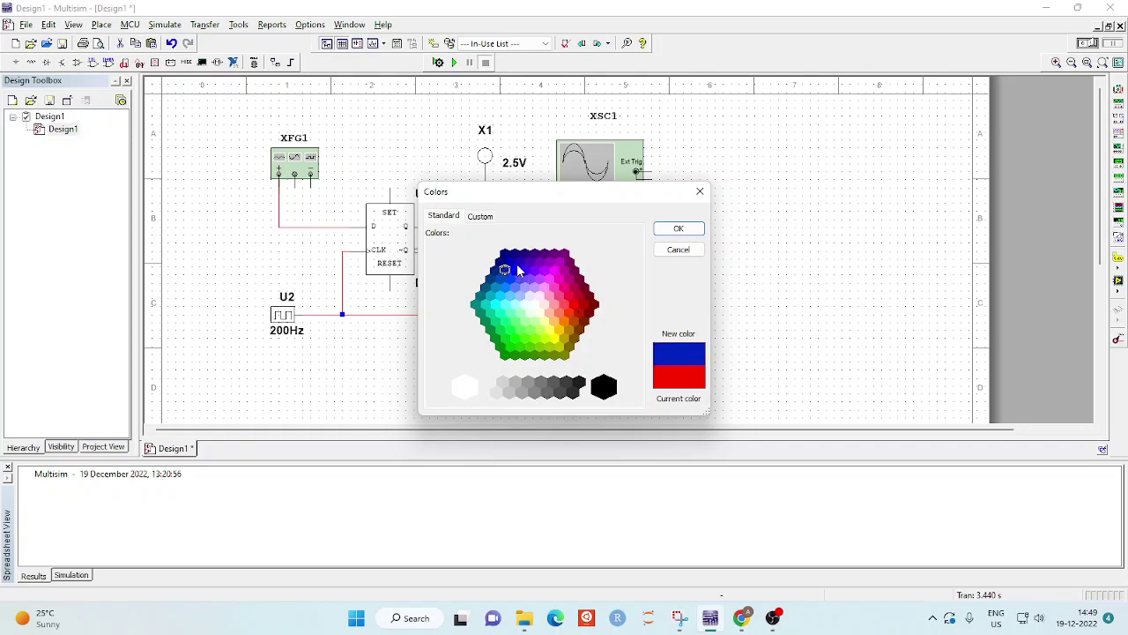
{"action": "left_click", "coordinate": [678, 230]}
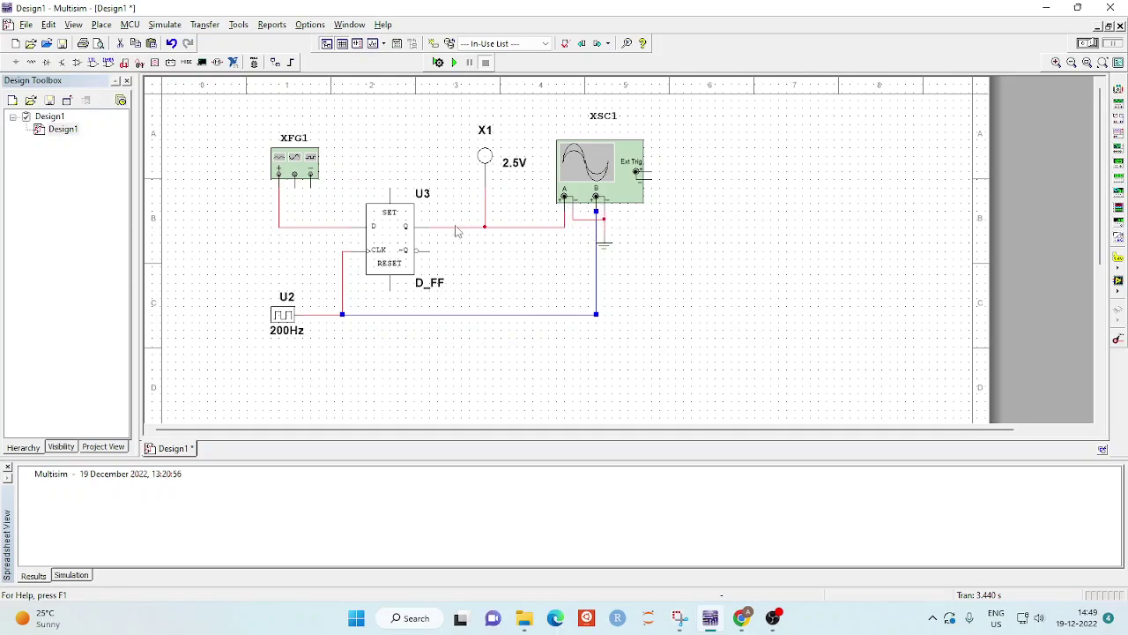
Step: Rerun the simulation, view the clock and output waveforms on oscilloscope XSC1, then stop
{"action": "left_click", "coordinate": [692, 257]}
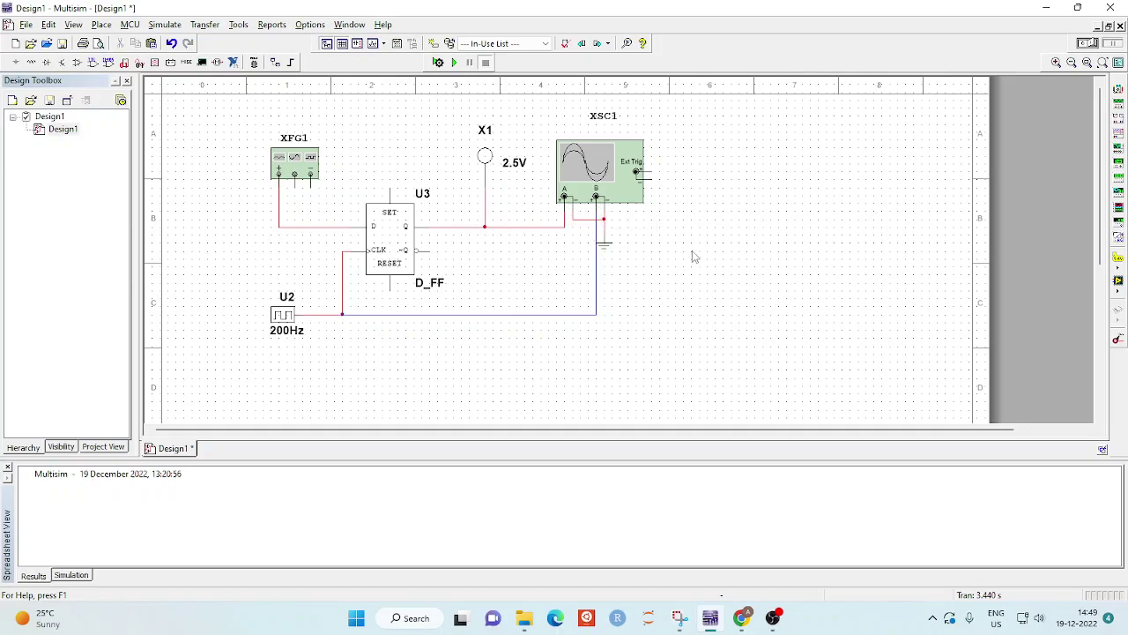
{"action": "left_click", "coordinate": [455, 63]}
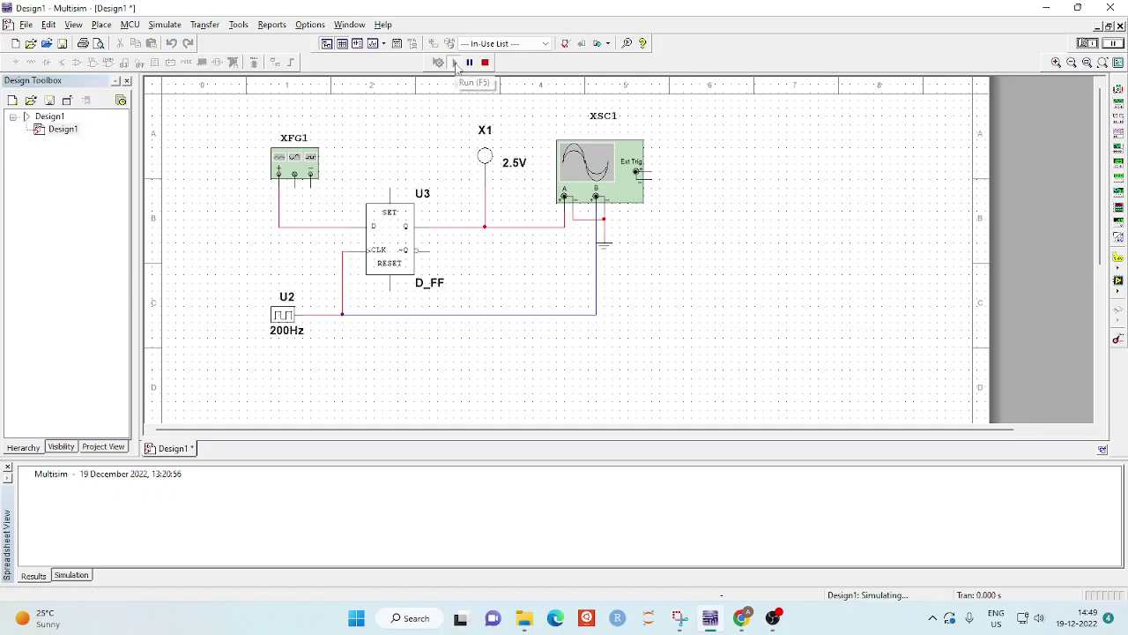
{"action": "double_click", "coordinate": [579, 176]}
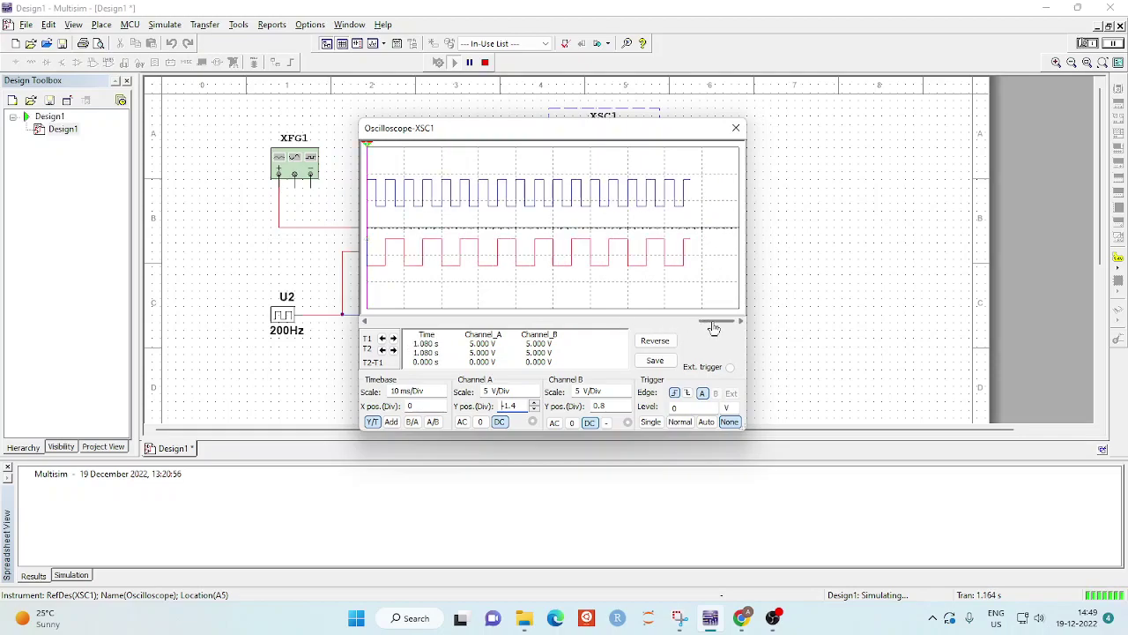
{"action": "left_click_drag", "start_coordinate": [709, 321], "coordinate": [533, 322]}
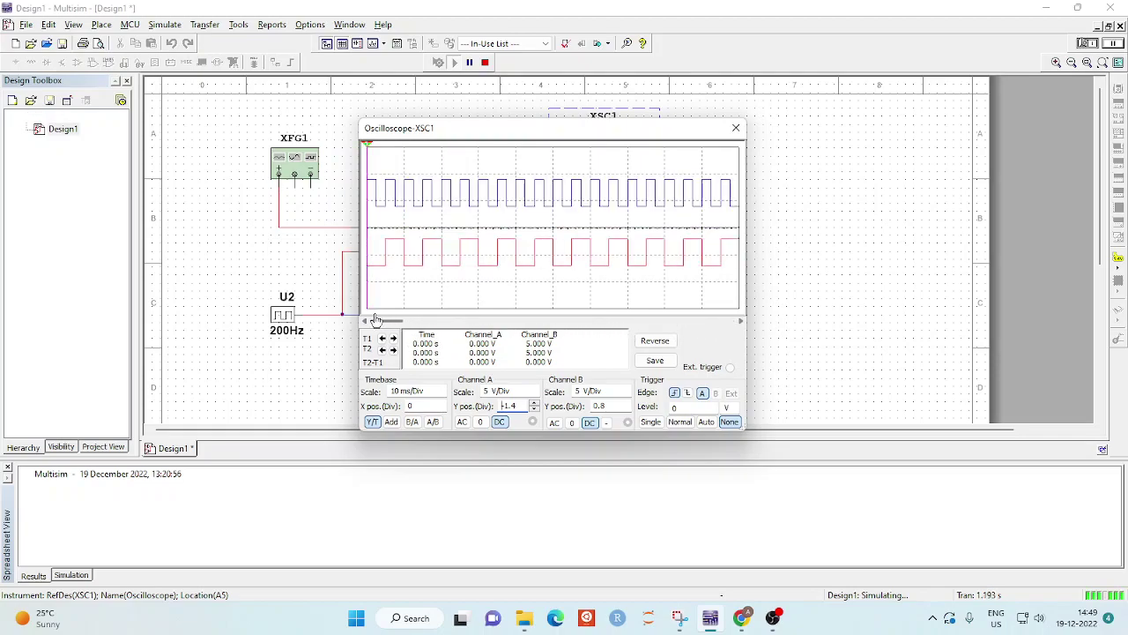
{"action": "left_click", "coordinate": [484, 63]}
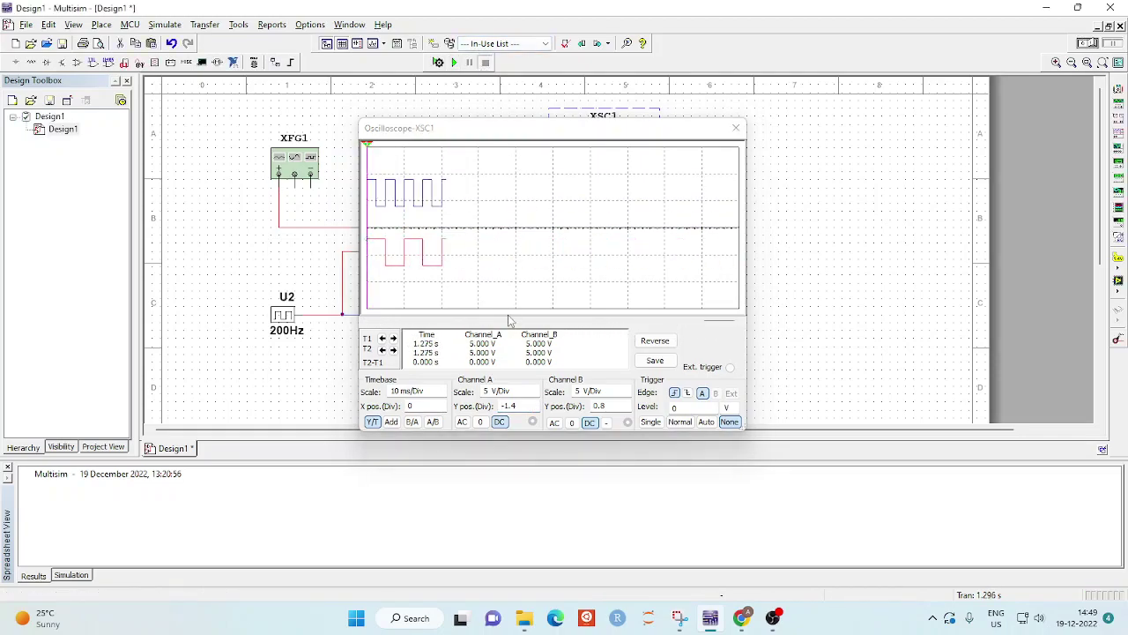
Step: Scroll the traces to the start, move the scope window aside, and set cursor T2 at 4.924 ms
{"action": "left_click_drag", "start_coordinate": [712, 322], "coordinate": [374, 320]}
{"action": "left_click_drag", "start_coordinate": [482, 133], "coordinate": [665, 110]}
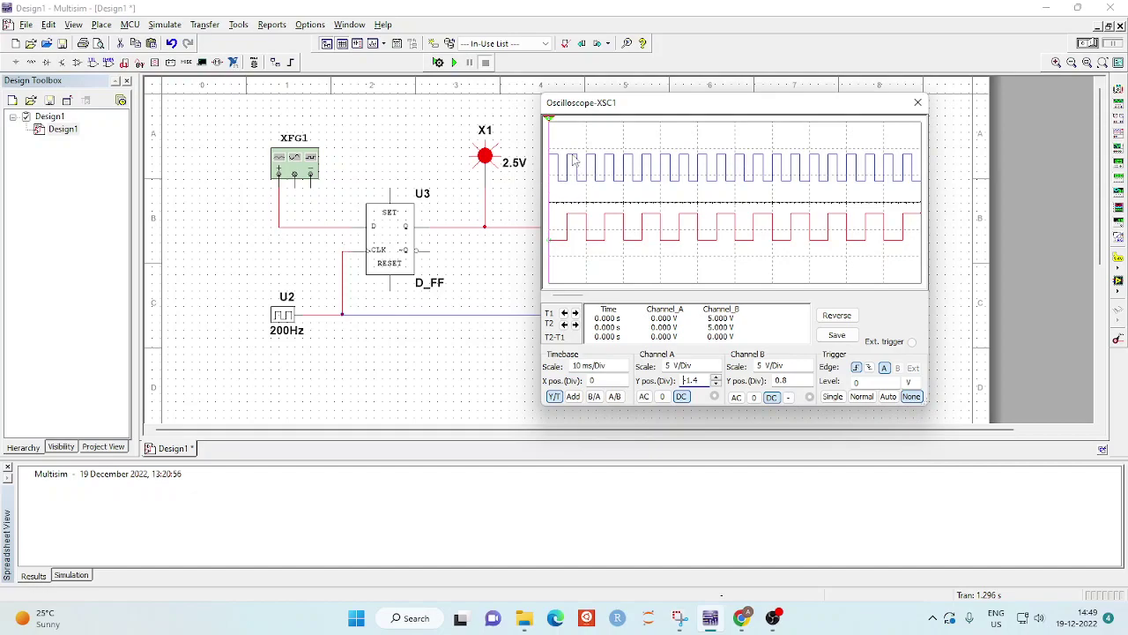
{"action": "left_click_drag", "start_coordinate": [549, 118], "coordinate": [567, 123]}
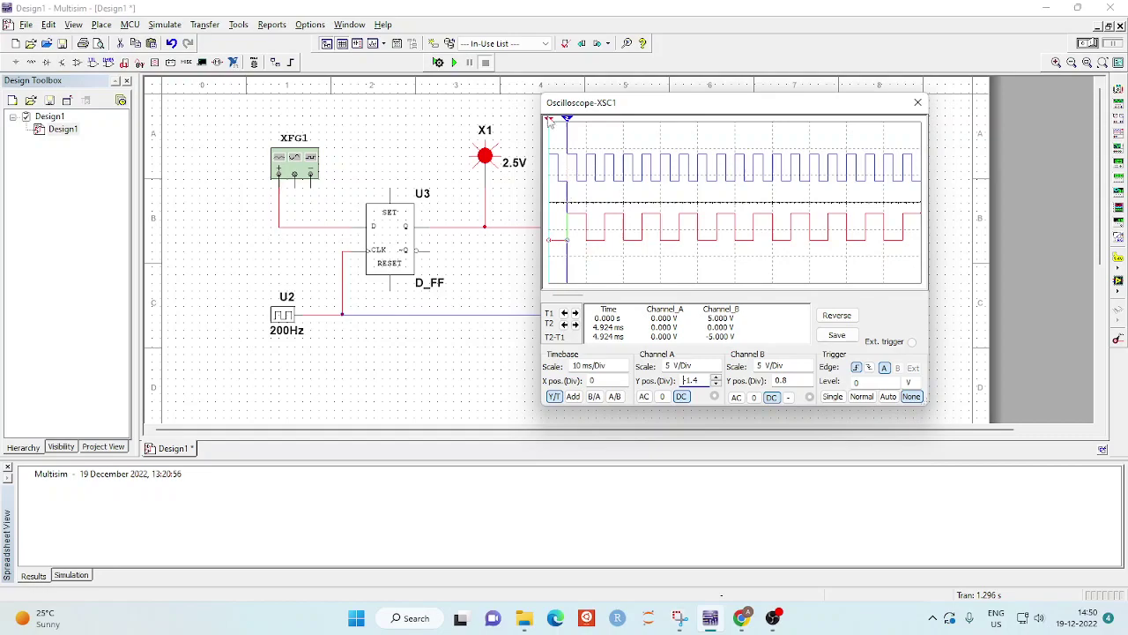
Step: Move cursor T1 to 30.114 ms, giving a -25.190 ms T2–T1 difference
{"action": "left_click_drag", "start_coordinate": [548, 120], "coordinate": [662, 130]}
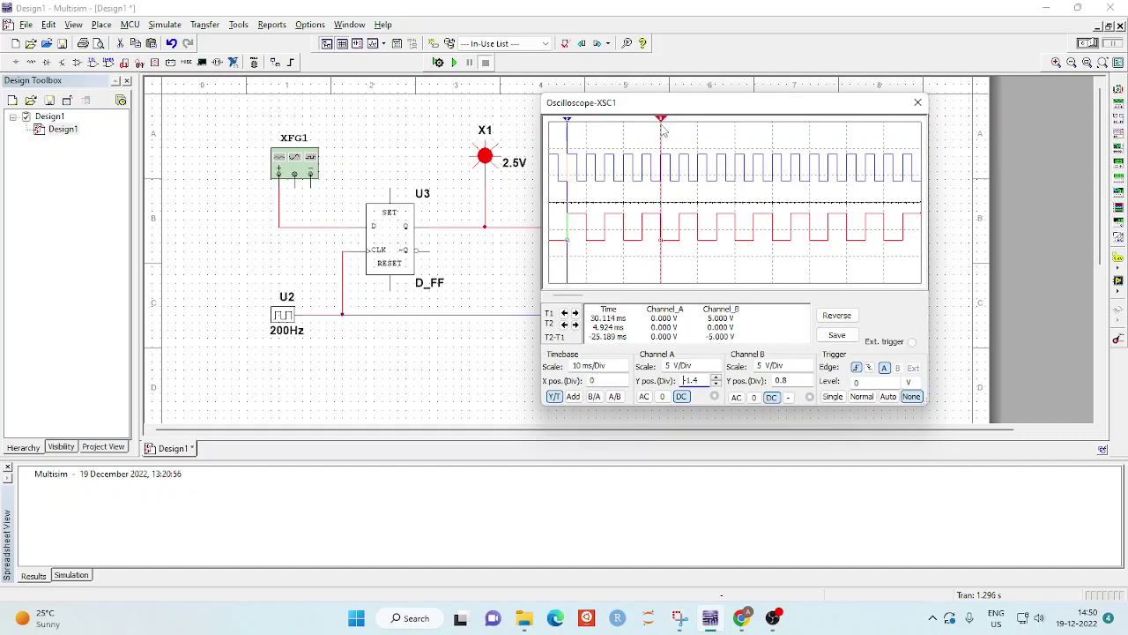